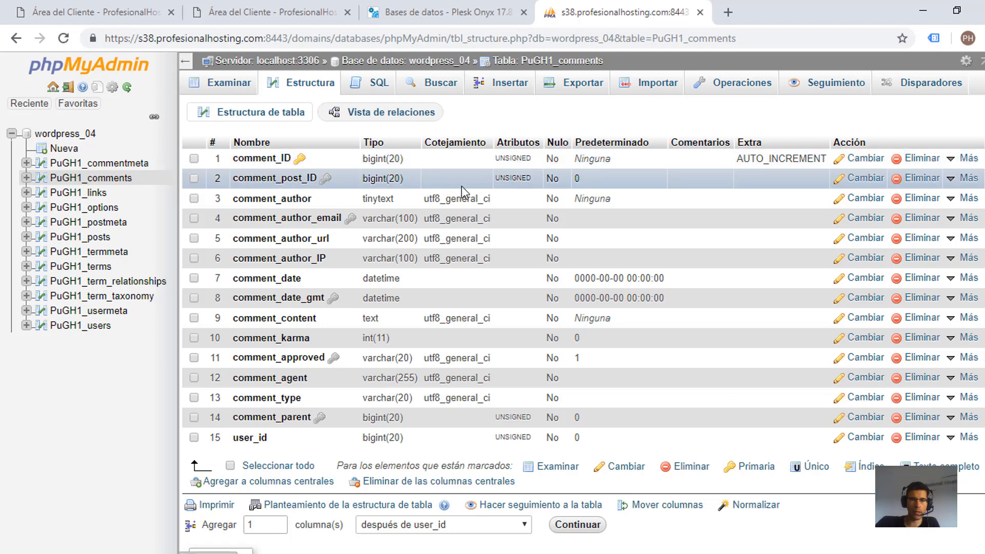
Step: Open the comment_ID column of PuGH1_comments for editing and replace its name with a person's first name
{"action": "mouse_move", "coordinate": [969, 150]}
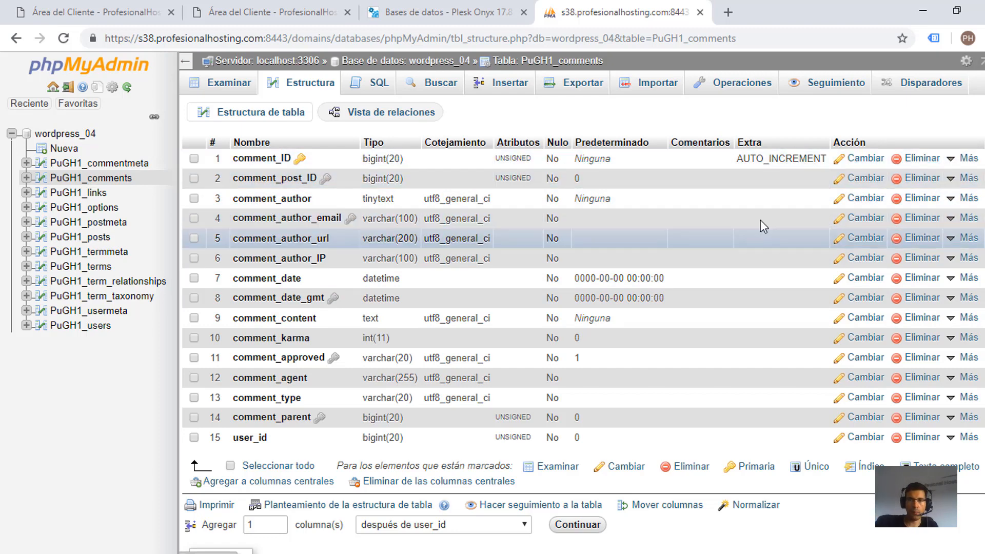
{"action": "left_click", "coordinate": [864, 159]}
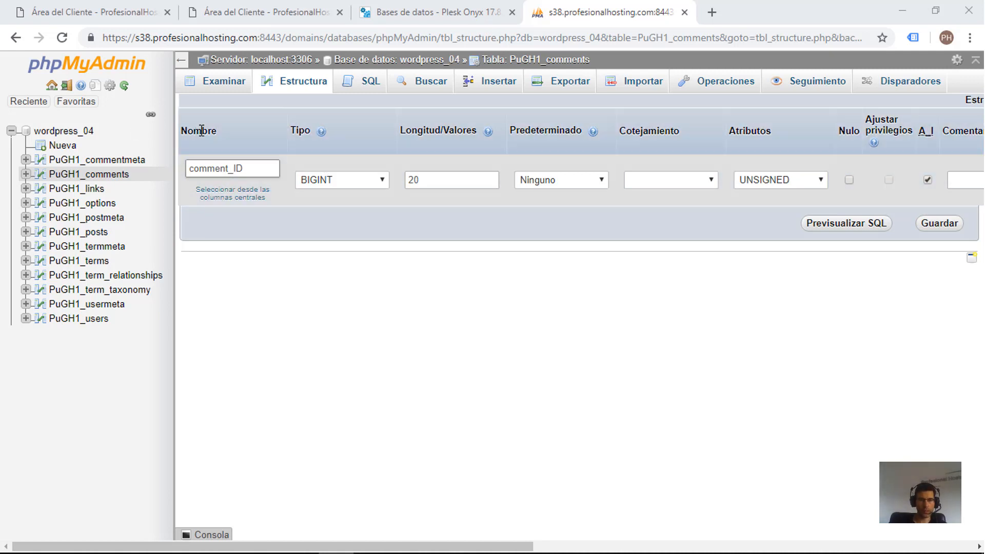
{"action": "double_click", "coordinate": [253, 169]}
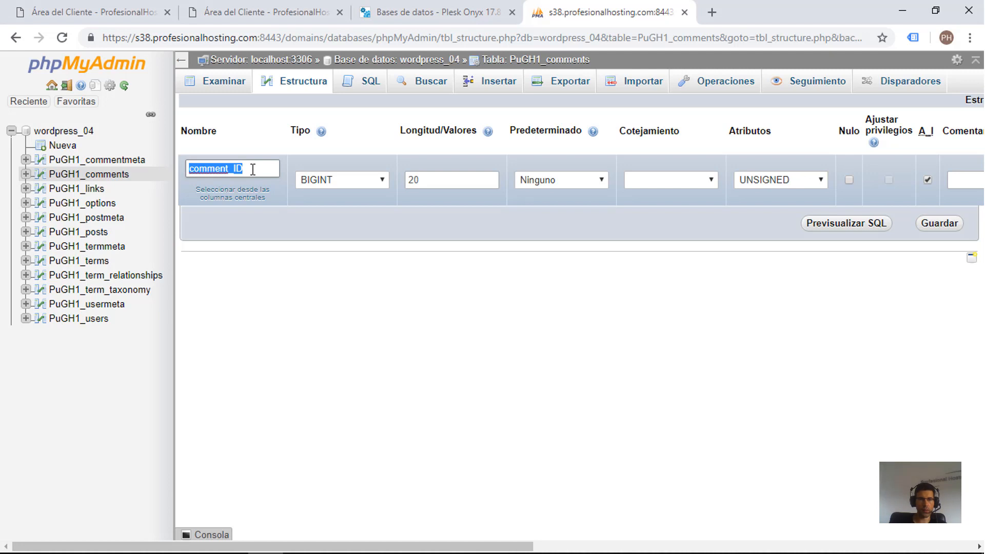
{"action": "type", "text": "c"}
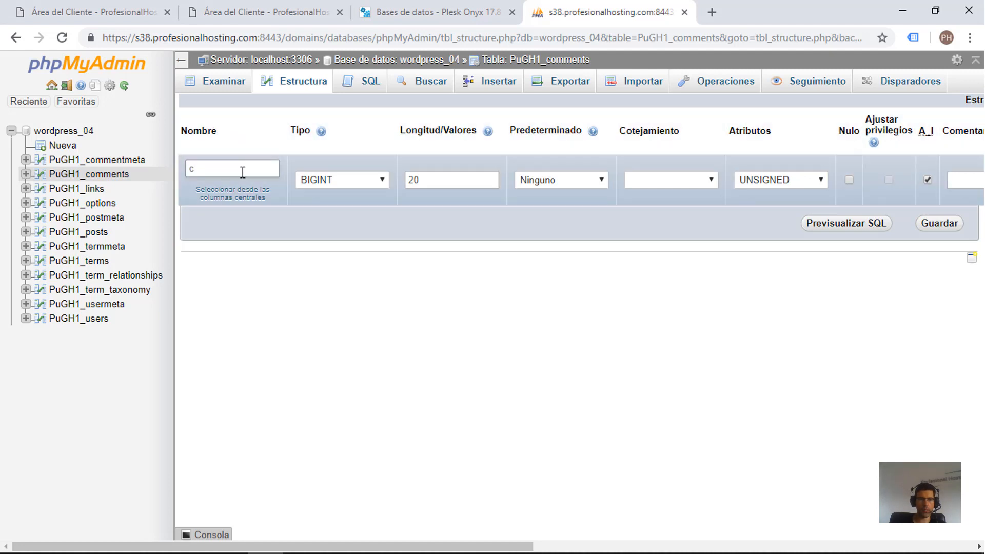
{"action": "double_click", "coordinate": [242, 170]}
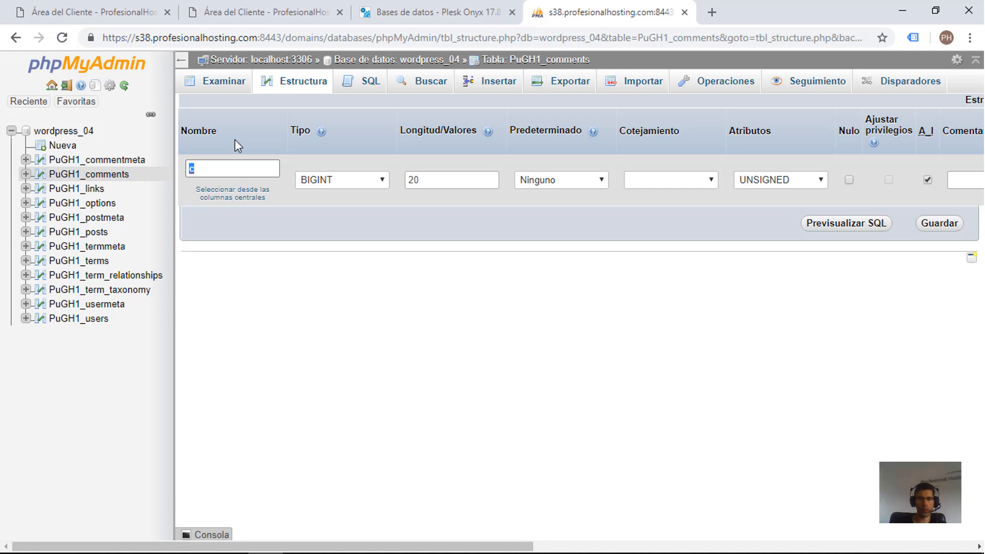
{"action": "type", "text": "david"}
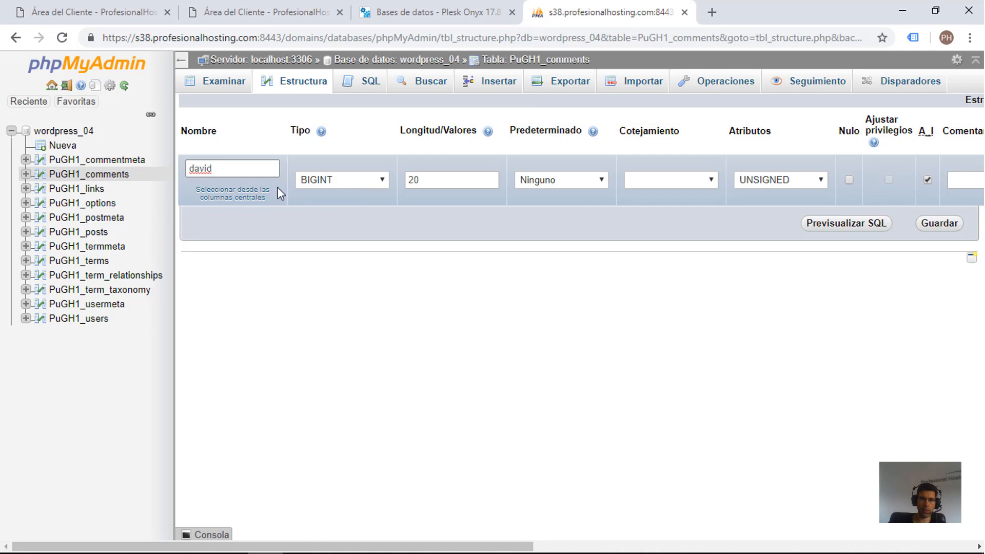
{"action": "double_click", "coordinate": [233, 172]}
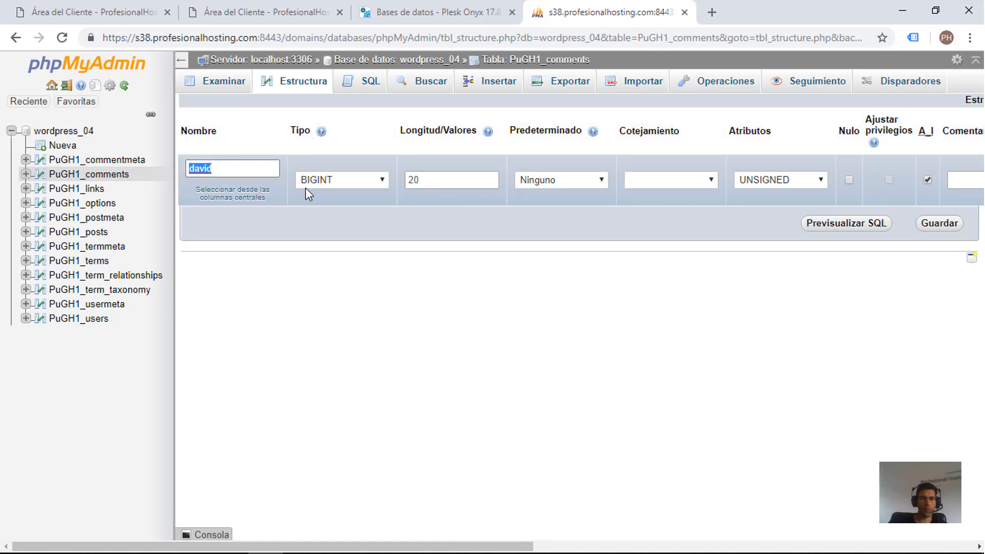
Step: Set the column's data type to VARCHAR and its length to 3
{"action": "left_click", "coordinate": [323, 183]}
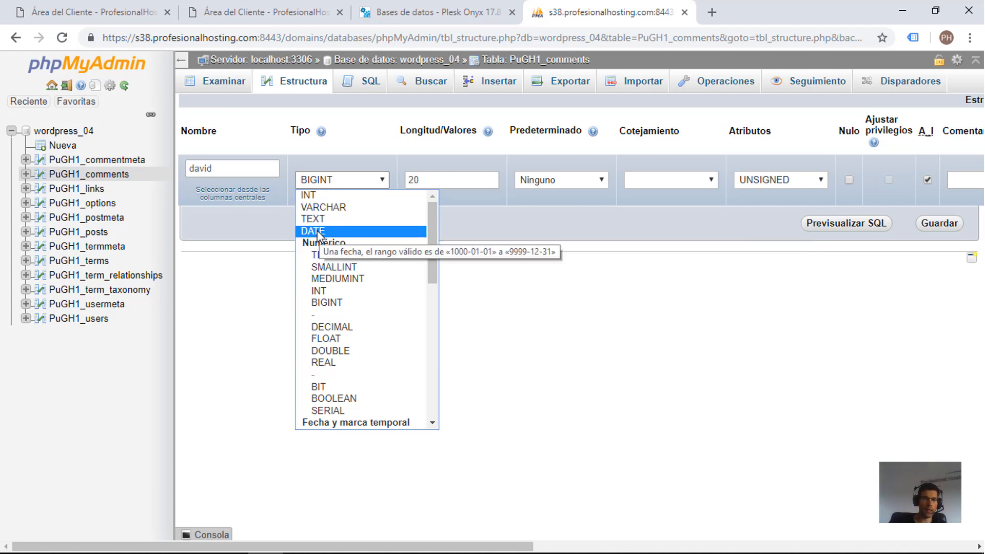
{"action": "scroll", "coordinate": [331, 318], "scroll_direction": "down", "scroll_amount": 8}
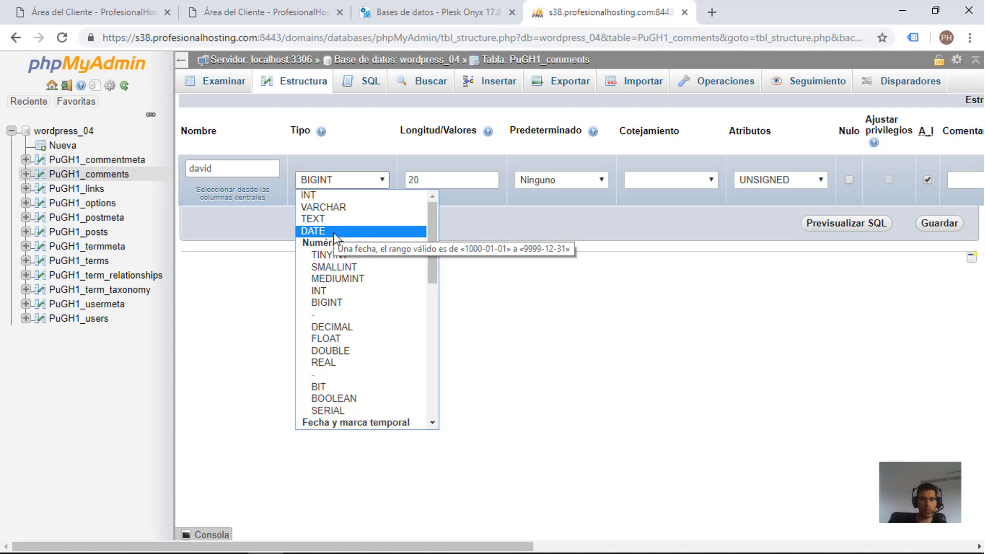
{"action": "left_click", "coordinate": [356, 210]}
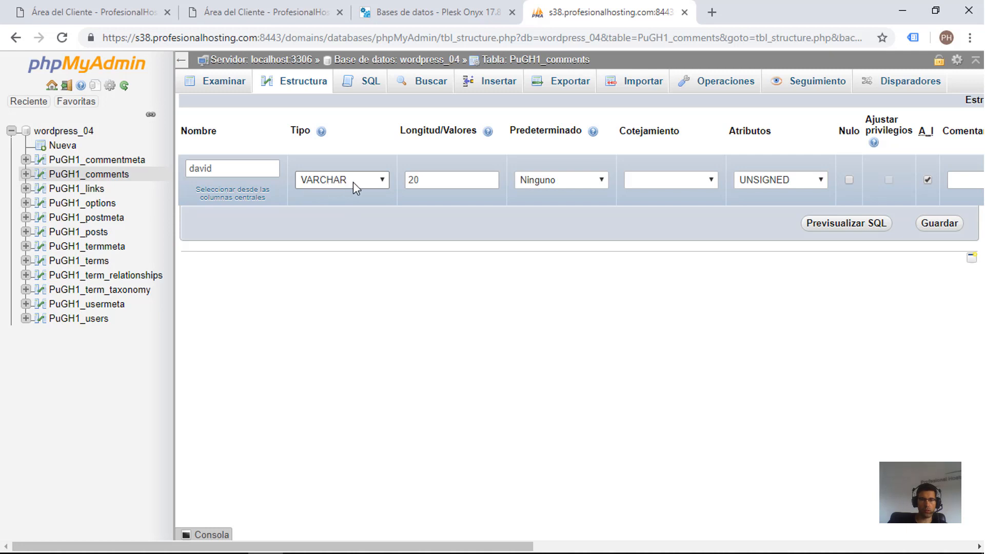
{"action": "left_click_drag", "start_coordinate": [416, 180], "coordinate": [399, 183]}
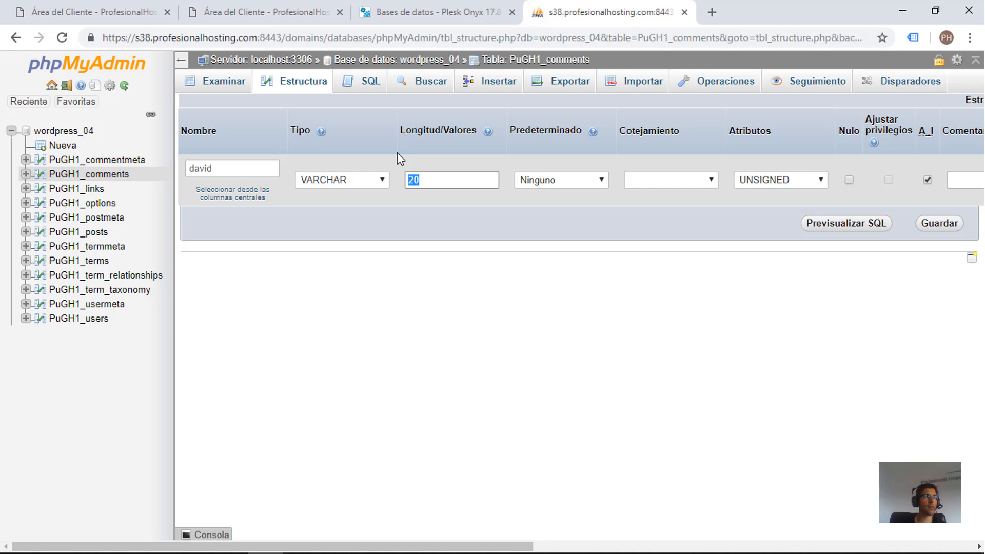
{"action": "type", "text": "4"}
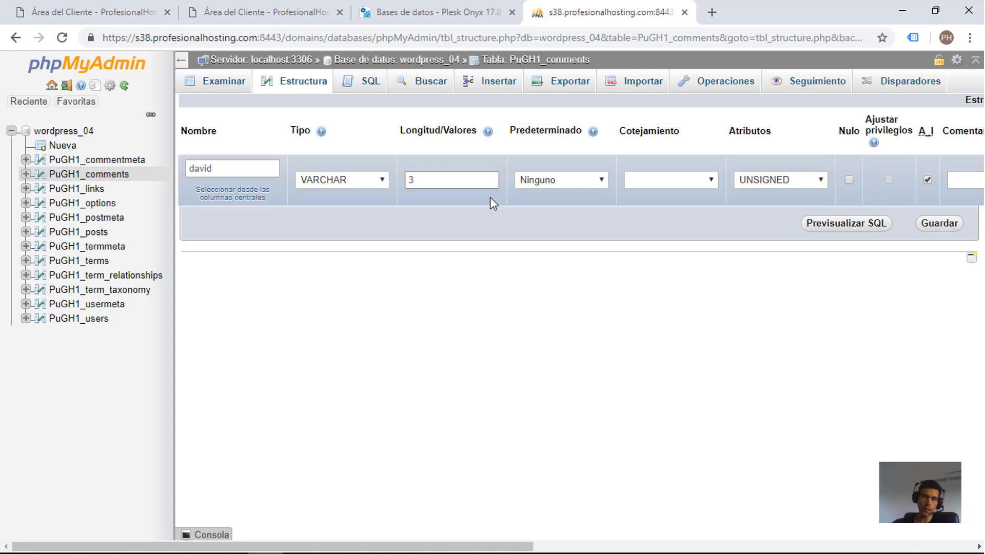
Step: Give the column the custom default value "fdfdsf" and switch the default to NULL
{"action": "left_click", "coordinate": [529, 181]}
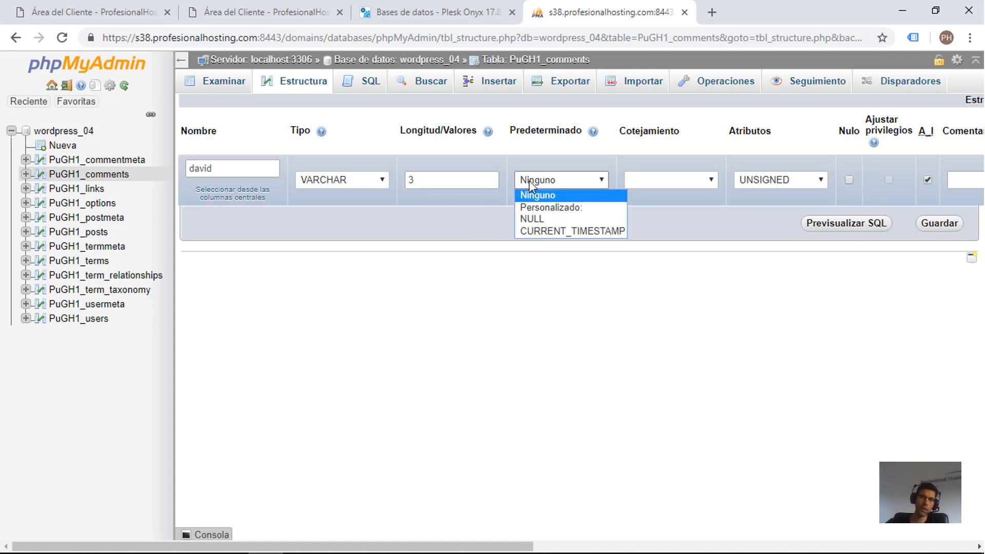
{"action": "left_click", "coordinate": [541, 208]}
{"action": "type", "text": "fdfdf"}
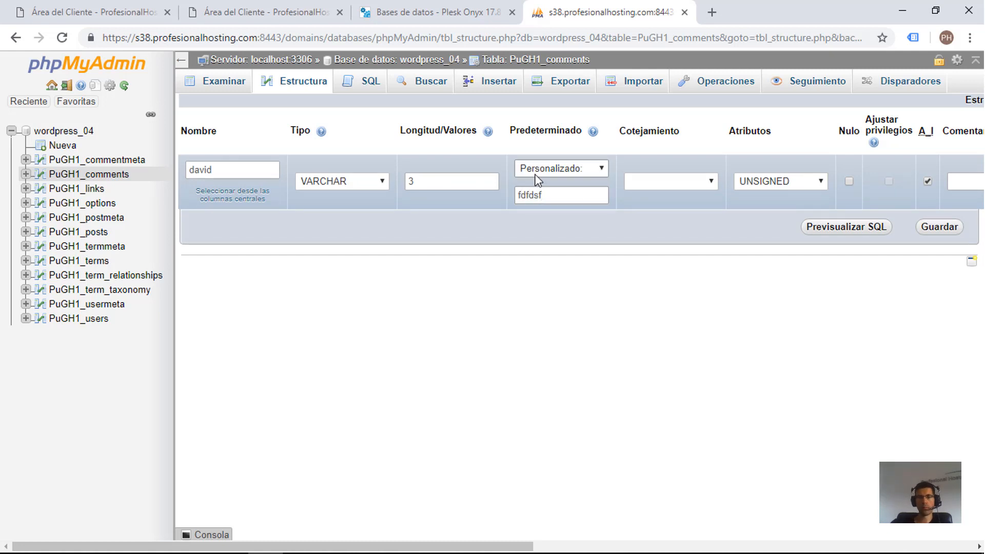
{"action": "left_click", "coordinate": [561, 169]}
{"action": "left_click", "coordinate": [534, 209]}
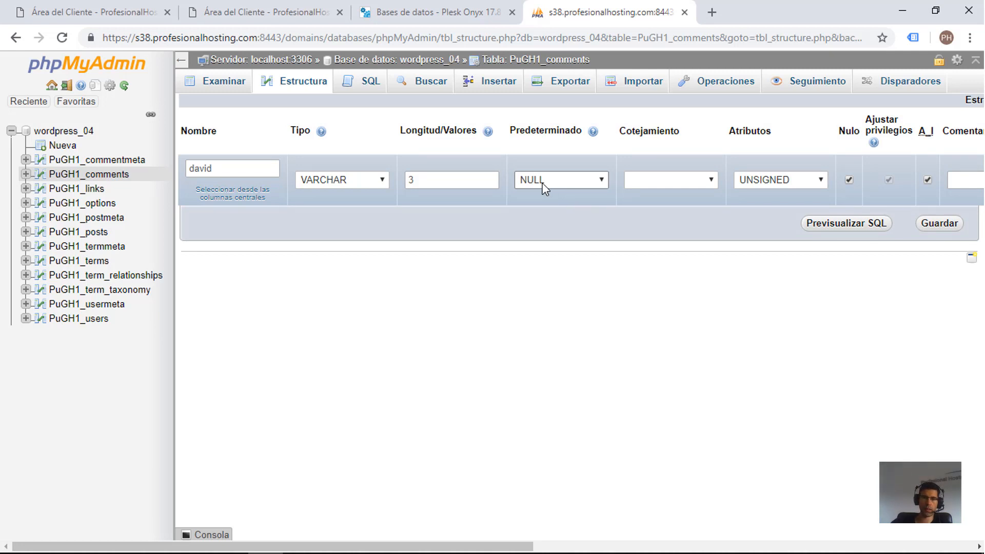
Step: Try CURRENT_TIMESTAMP as the column's default and set the default back to Ninguno
{"action": "left_click", "coordinate": [540, 182]}
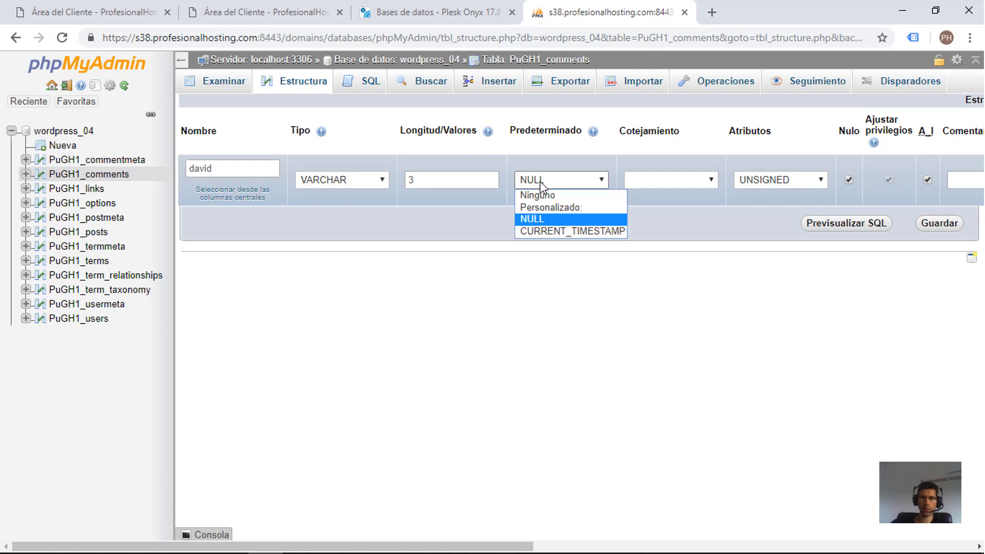
{"action": "left_click", "coordinate": [573, 231]}
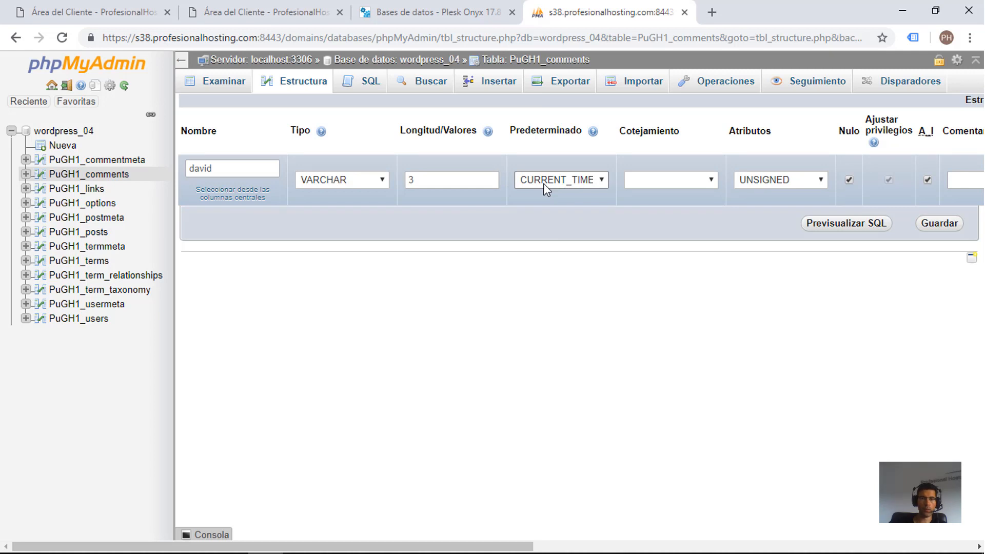
{"action": "left_click", "coordinate": [583, 180]}
{"action": "left_click", "coordinate": [568, 198]}
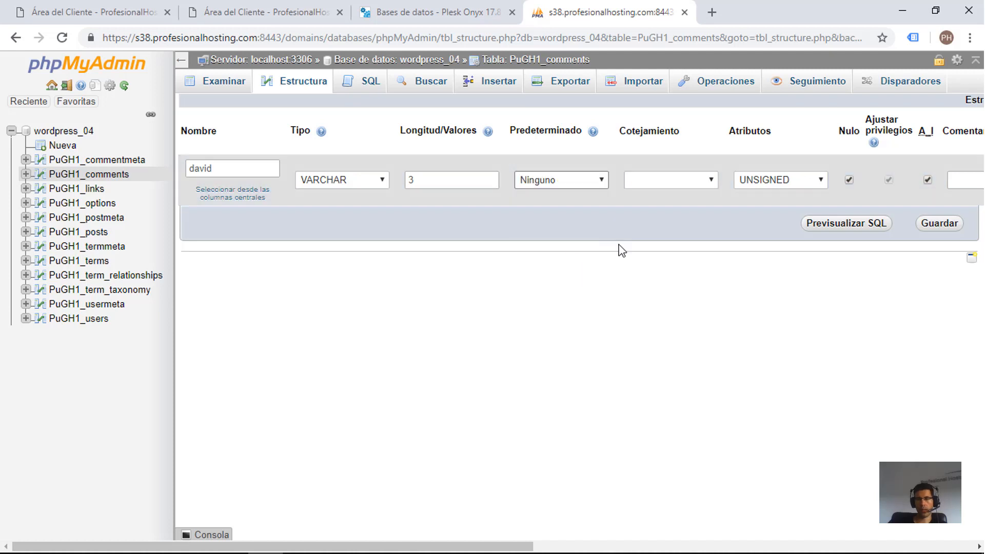
Step: Browse the collations available for the column and close the list without choosing one
{"action": "left_click", "coordinate": [659, 183]}
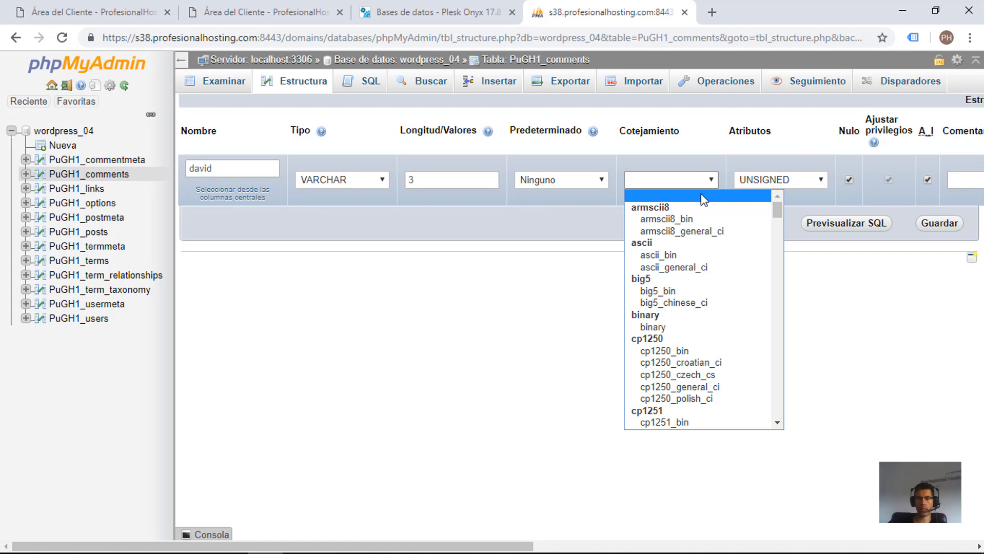
{"action": "left_click", "coordinate": [778, 238]}
{"action": "left_click_drag", "start_coordinate": [779, 238], "coordinate": [781, 279]}
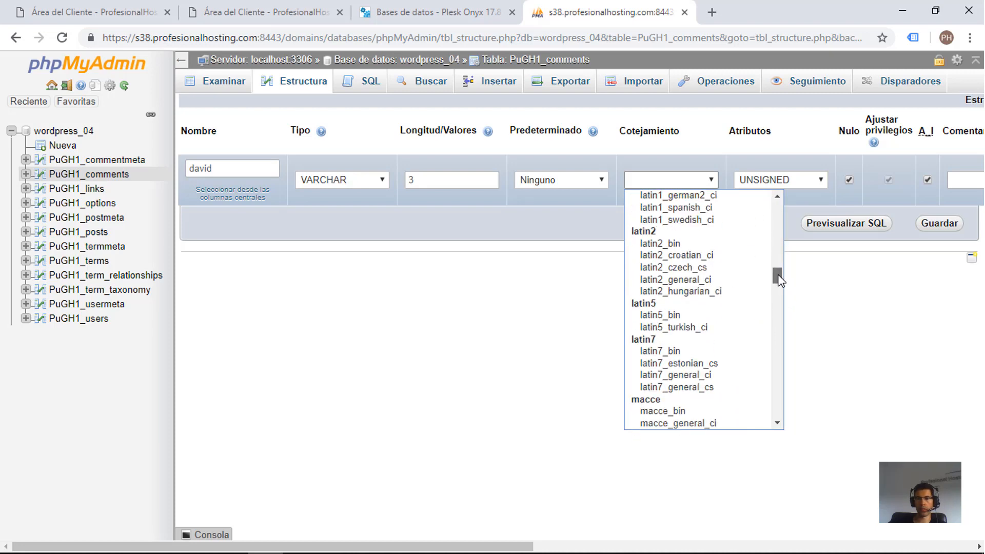
{"action": "scroll", "coordinate": [683, 329], "scroll_direction": "down", "scroll_amount": 6}
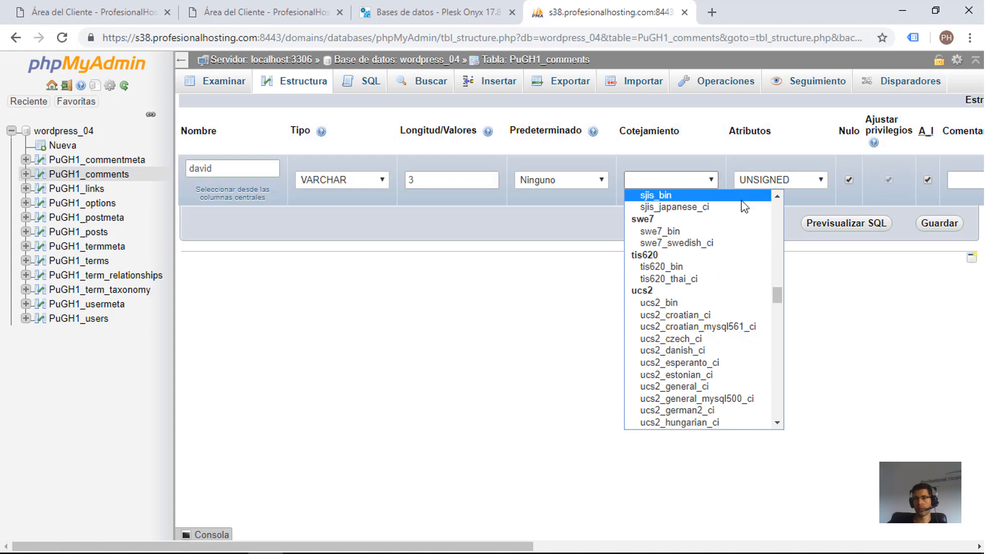
{"action": "left_click", "coordinate": [650, 143]}
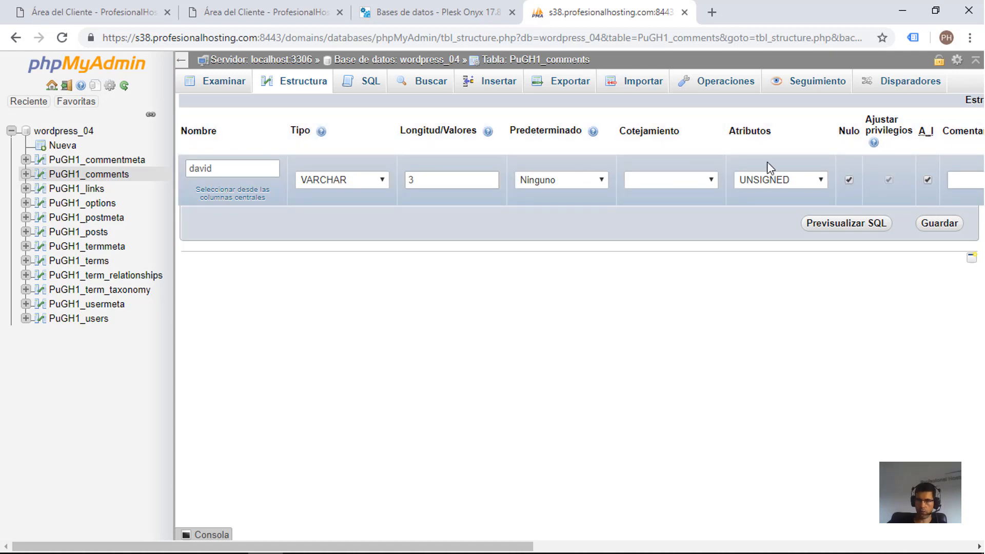
{"action": "left_click", "coordinate": [850, 179]}
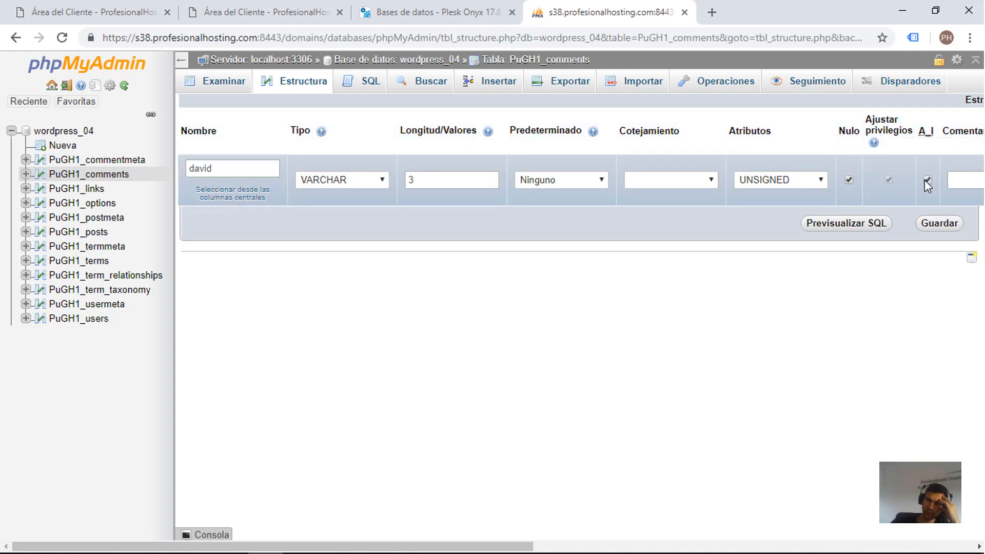
Step: Rename the column as id and set its data type to INT
{"action": "double_click", "coordinate": [223, 164]}
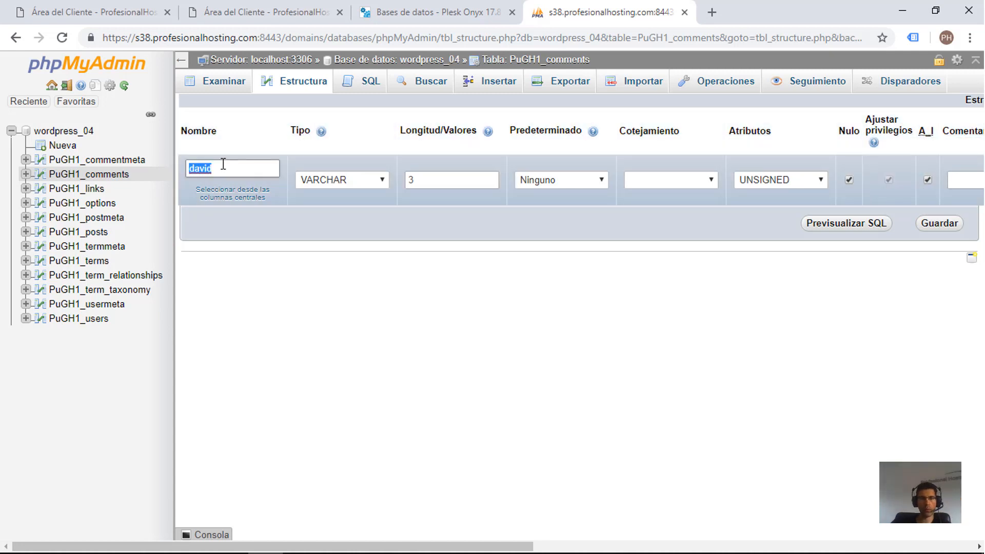
{"action": "type", "text": "id"}
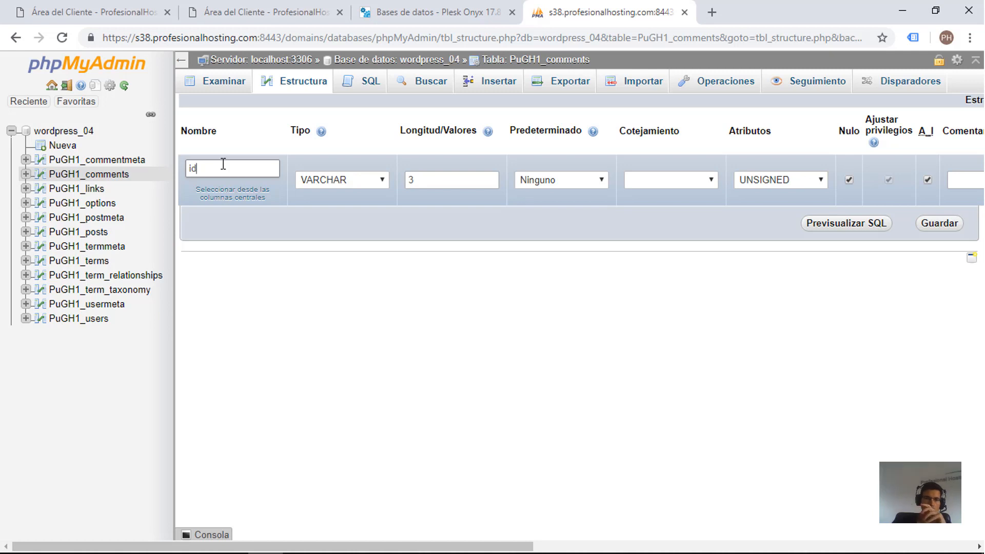
{"action": "left_click", "coordinate": [330, 185]}
{"action": "left_click", "coordinate": [316, 194]}
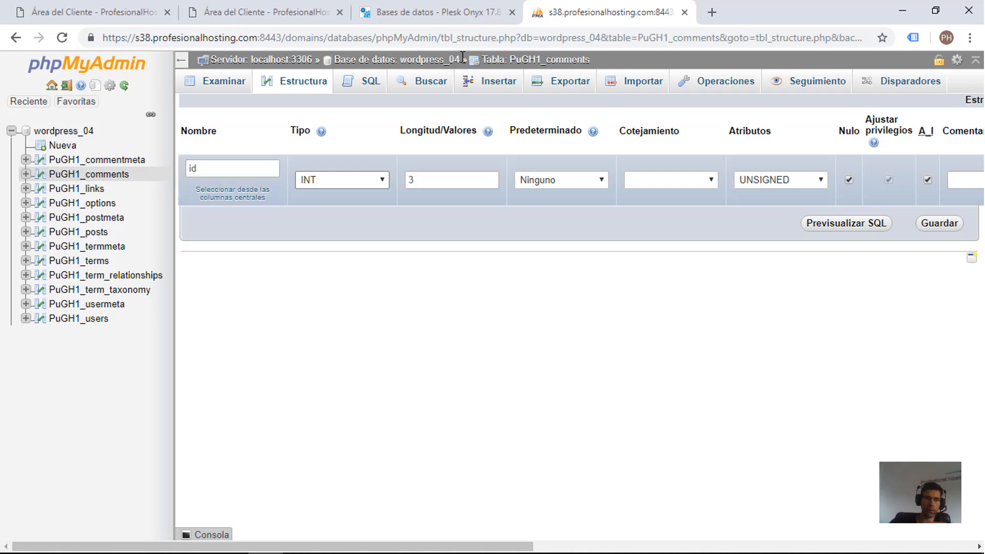
Step: Leave the column editor discarding the unsaved changes and return to the structure of the PuGH1_comments table
{"action": "left_click", "coordinate": [109, 176]}
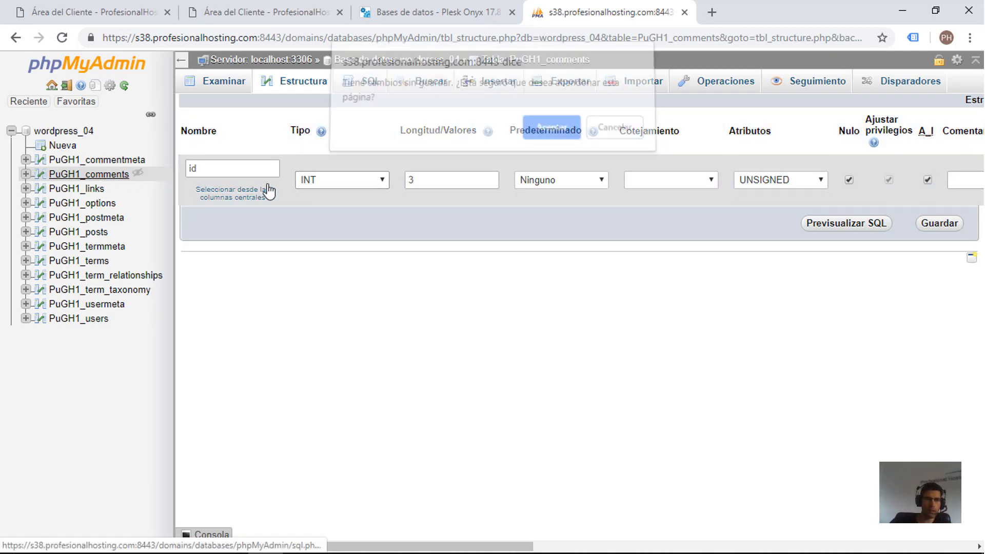
{"action": "left_click", "coordinate": [552, 140]}
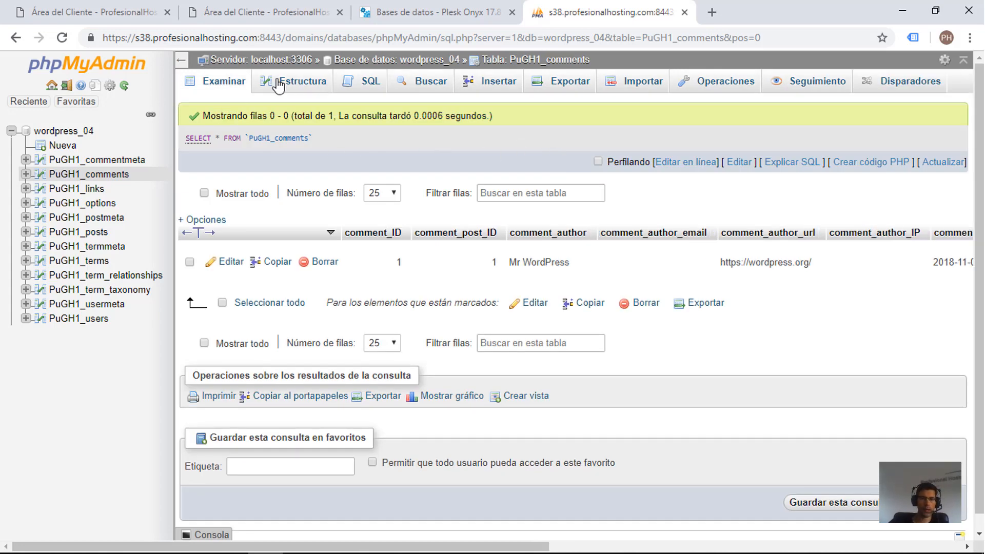
{"action": "left_click", "coordinate": [278, 84]}
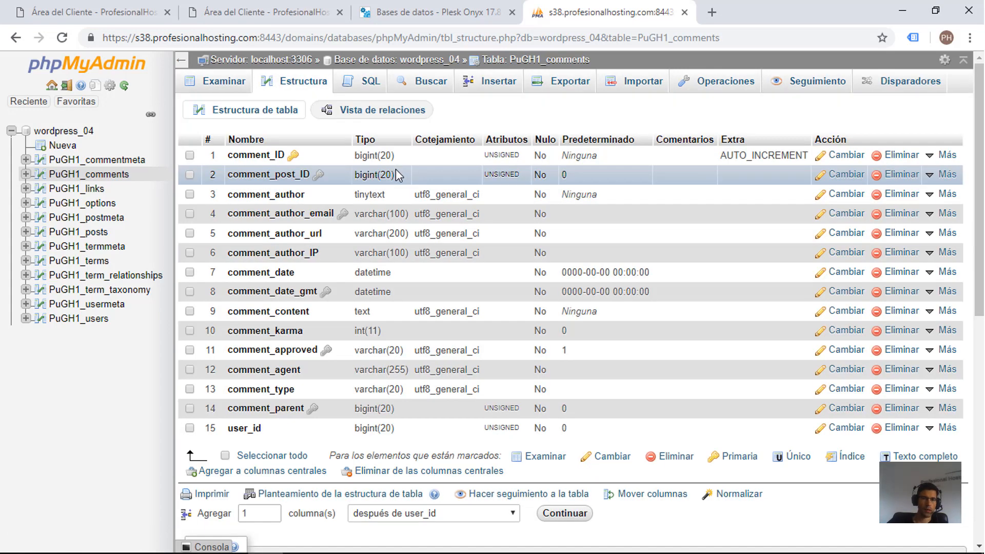
Step: Start adding two new columns after user_id in the PuGH1_comments table
{"action": "scroll", "coordinate": [359, 190], "scroll_direction": "down", "scroll_amount": 2}
{"action": "scroll", "coordinate": [268, 210], "scroll_direction": "up", "scroll_amount": 2}
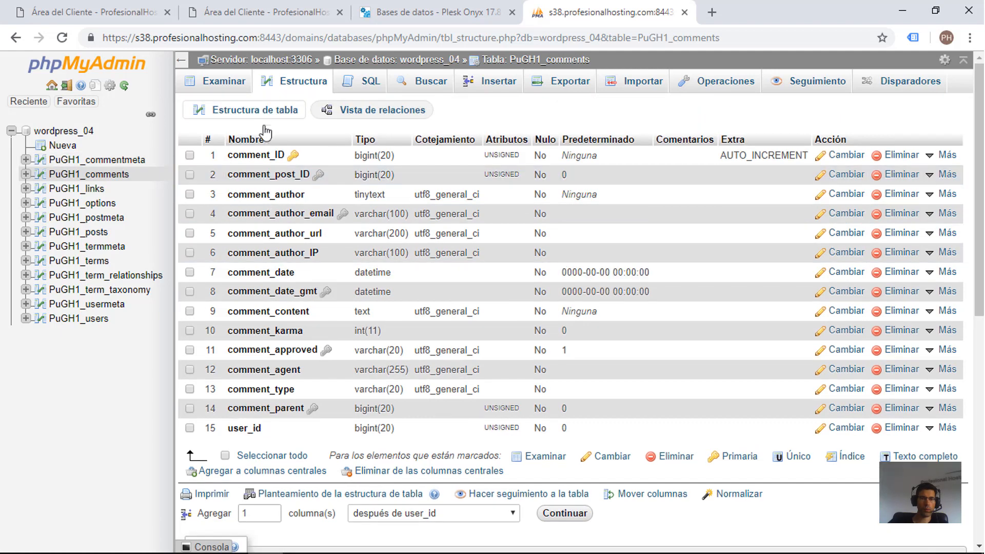
{"action": "scroll", "coordinate": [288, 297], "scroll_direction": "down", "scroll_amount": 2}
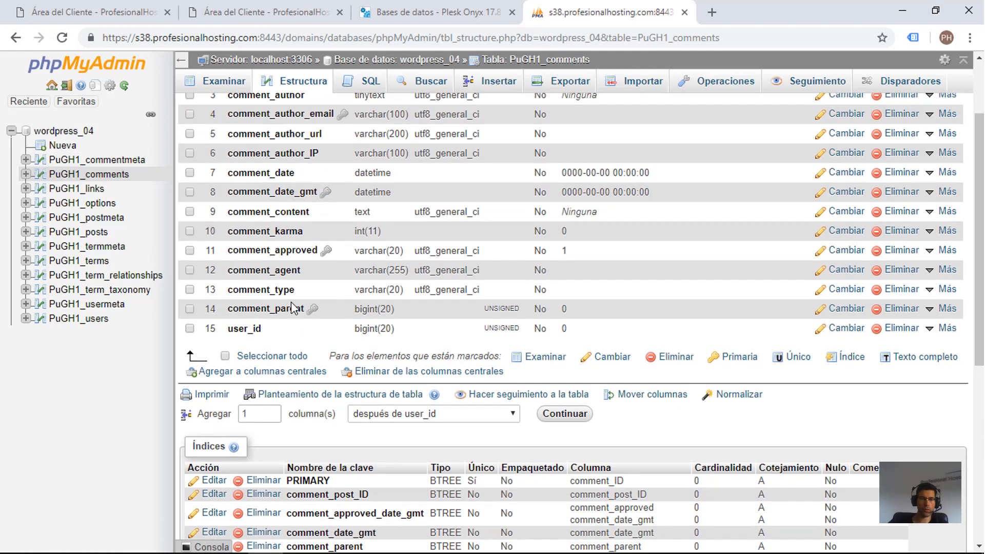
{"action": "scroll", "coordinate": [293, 308], "scroll_direction": "up", "scroll_amount": 1}
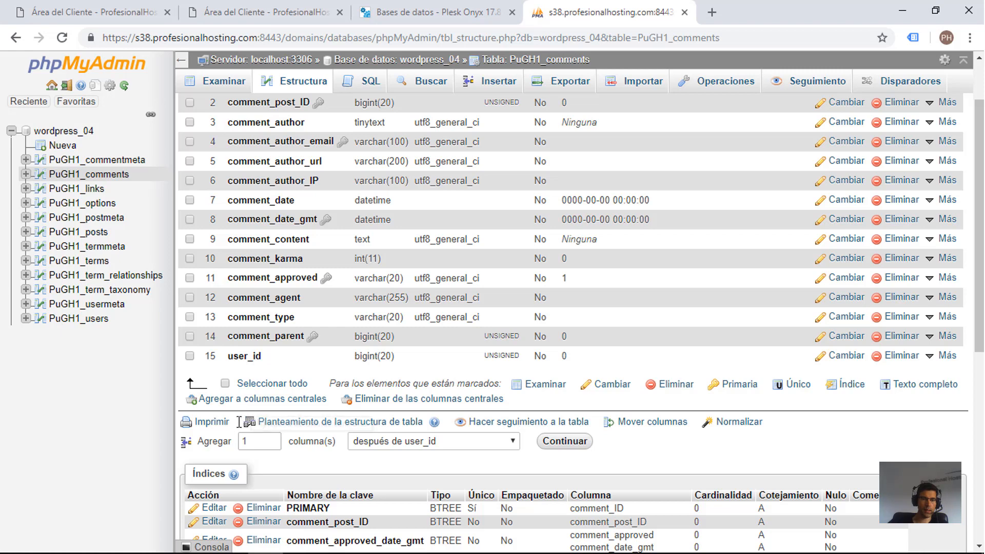
{"action": "left_click", "coordinate": [273, 438]}
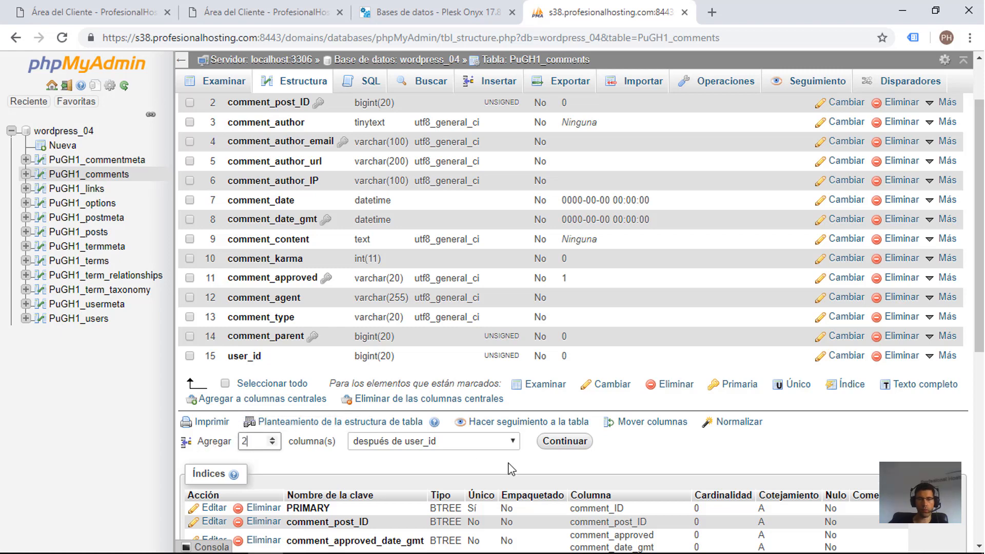
{"action": "left_click", "coordinate": [426, 442]}
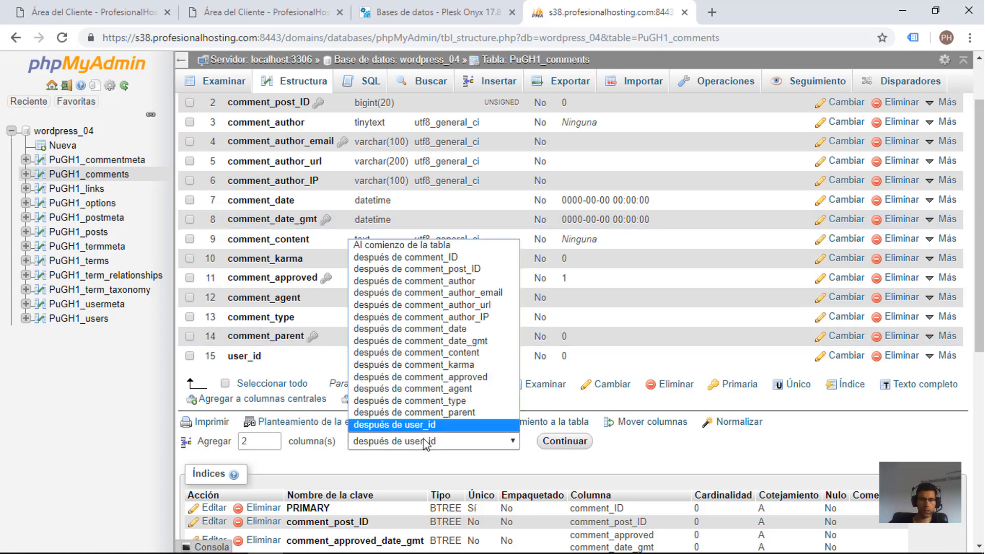
{"action": "left_click", "coordinate": [426, 442]}
{"action": "left_click", "coordinate": [430, 441]}
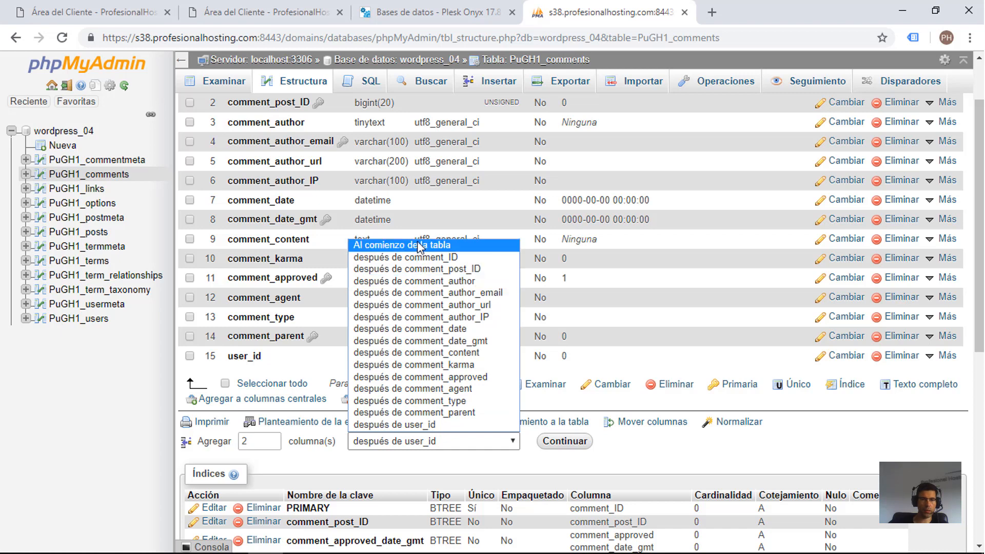
{"action": "left_click", "coordinate": [383, 450]}
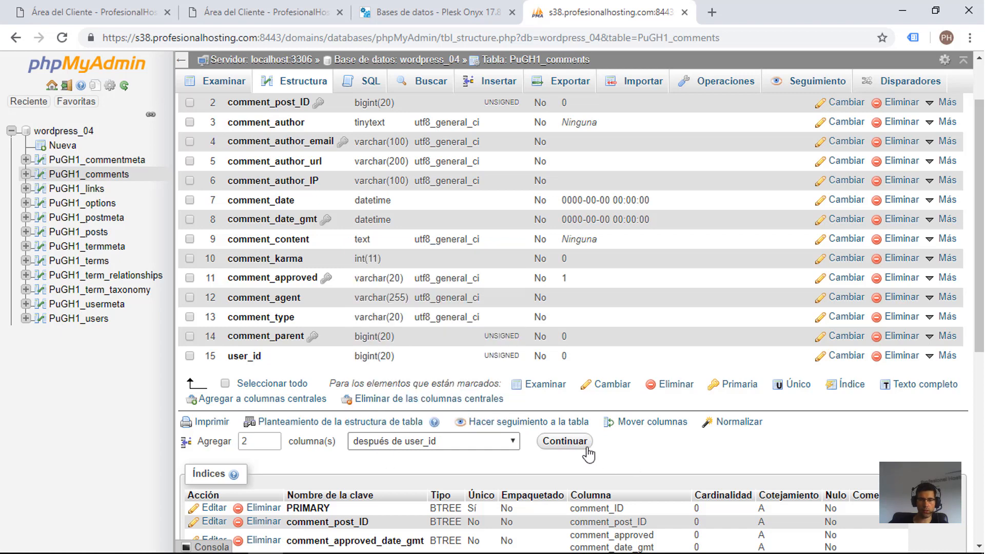
{"action": "left_click", "coordinate": [569, 441]}
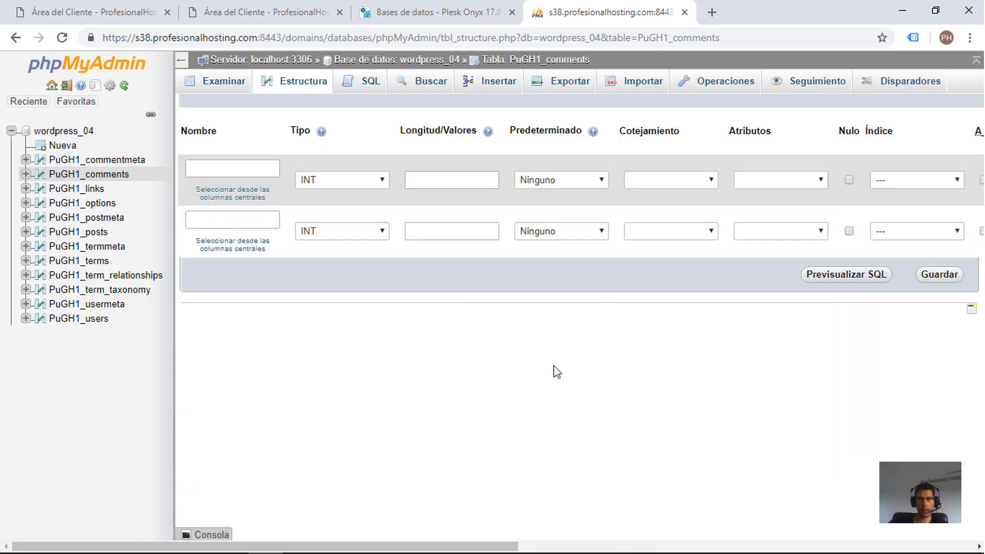
Step: Name the two new columns prueba and prueba2
{"action": "left_click", "coordinate": [216, 170]}
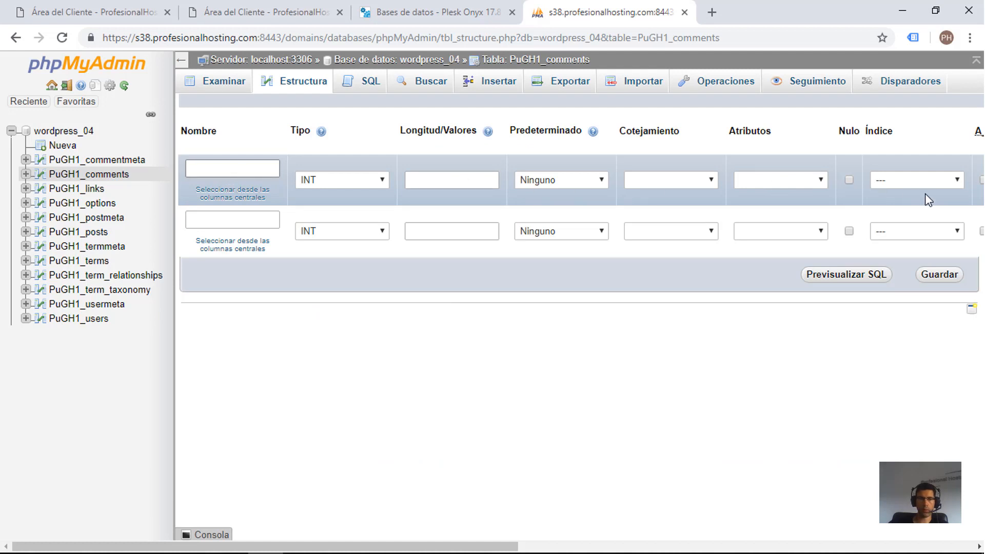
{"action": "type", "text": "prueba"}
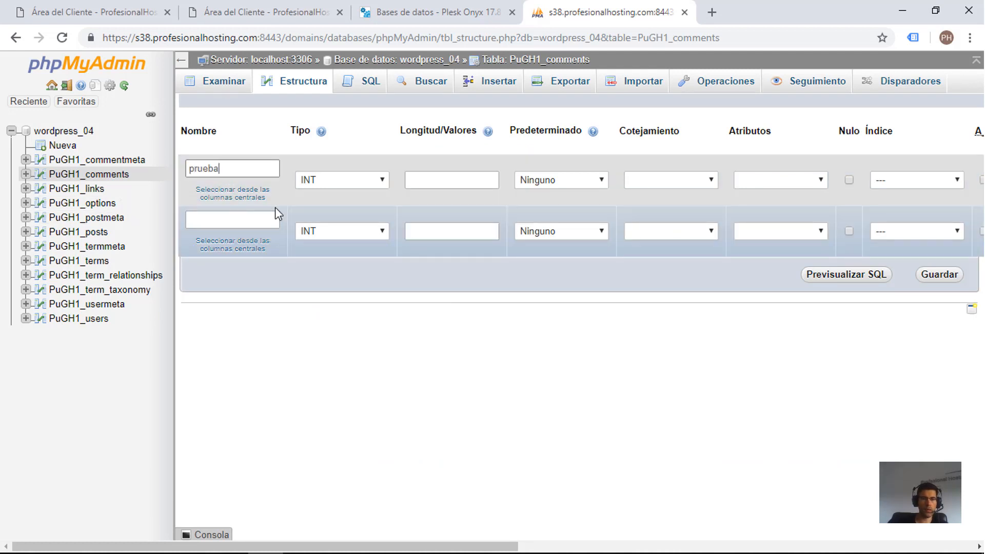
{"action": "left_click", "coordinate": [234, 221]}
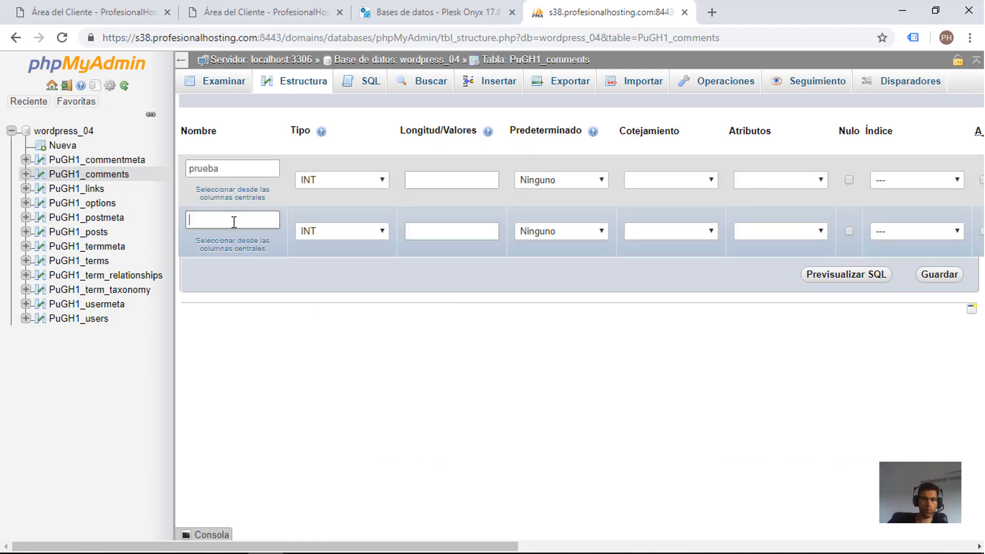
{"action": "type", "text": "prue"}
{"action": "key", "text": "BackSpace"}
{"action": "type", "text": "ueba2"}
Step: Give prueba a length of 2, and set prueba2 to type VARCHAR with a length of 3
{"action": "left_click", "coordinate": [461, 180]}
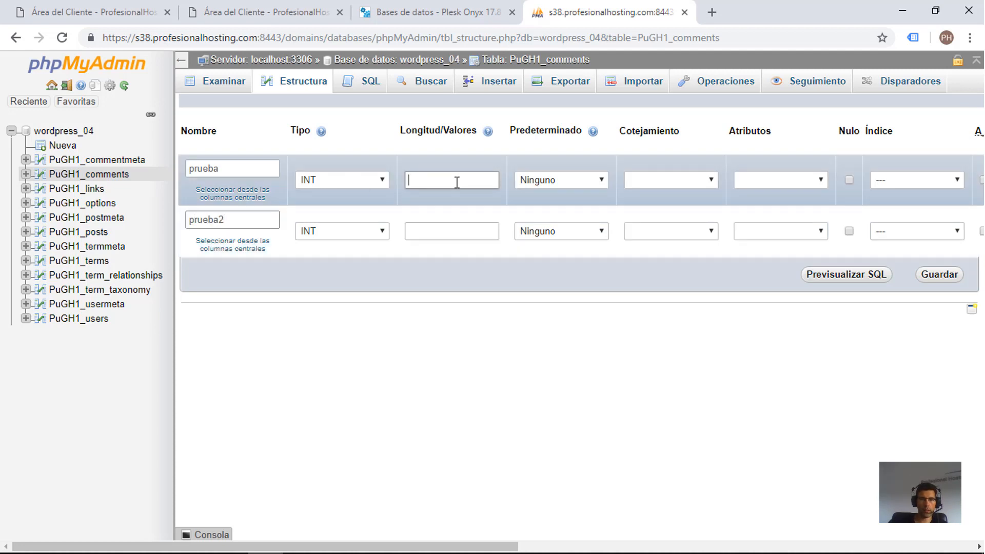
{"action": "type", "text": "2"}
{"action": "left_click", "coordinate": [359, 235]}
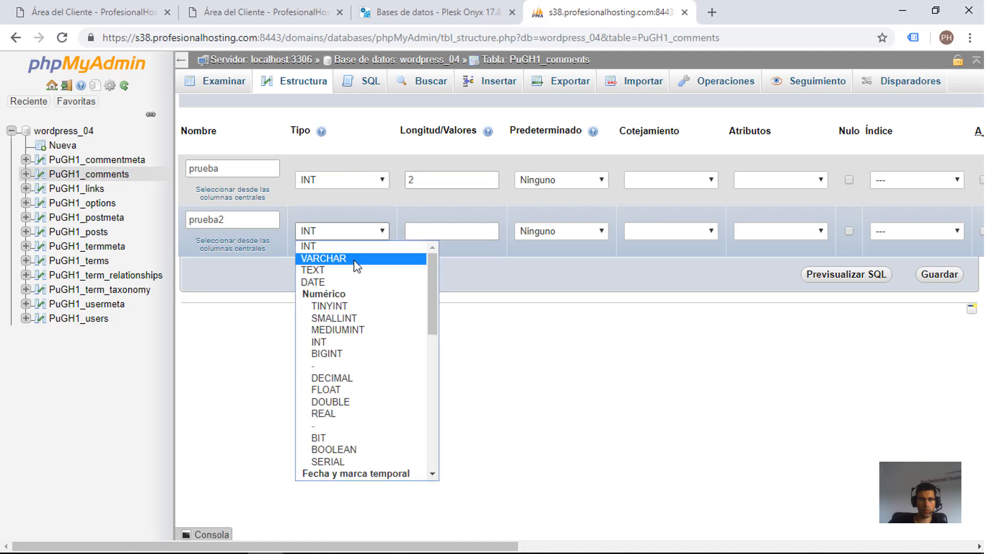
{"action": "left_click", "coordinate": [360, 260]}
{"action": "left_click", "coordinate": [436, 232]}
{"action": "type", "text": "3"}
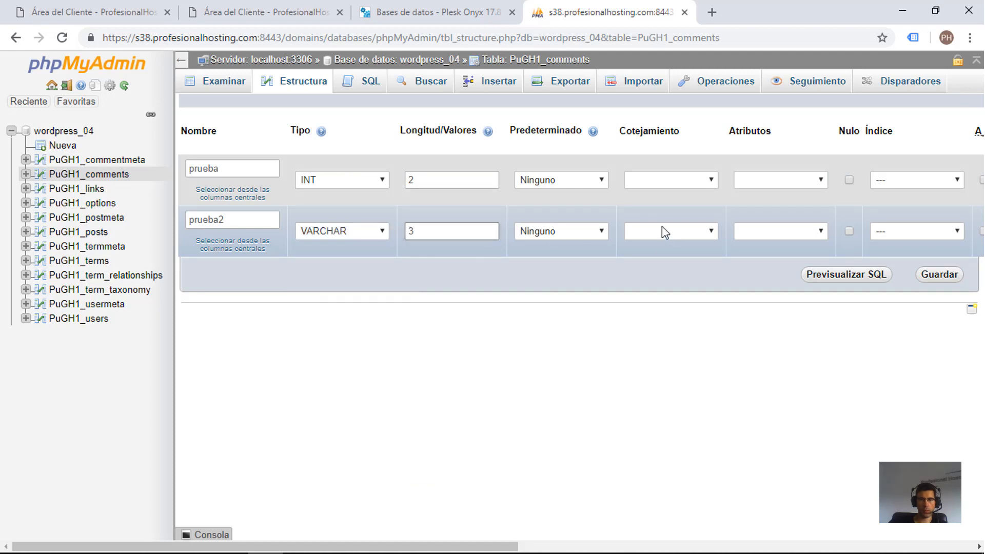
Step: Set a custom default of nohaydato for prueba2 and a NULL default for prueba
{"action": "left_click", "coordinate": [579, 232]}
{"action": "left_click", "coordinate": [565, 260]}
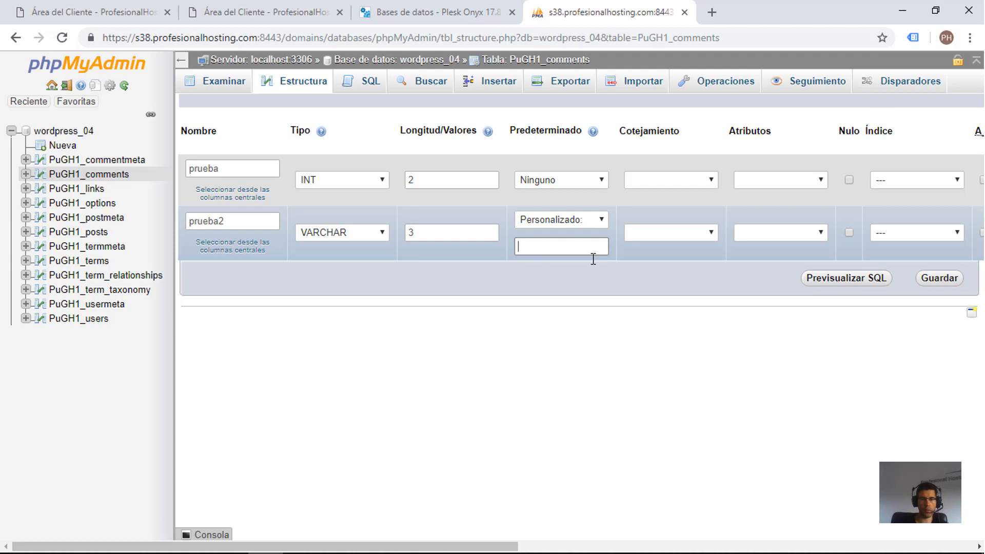
{"action": "type", "text": "nohaydato"}
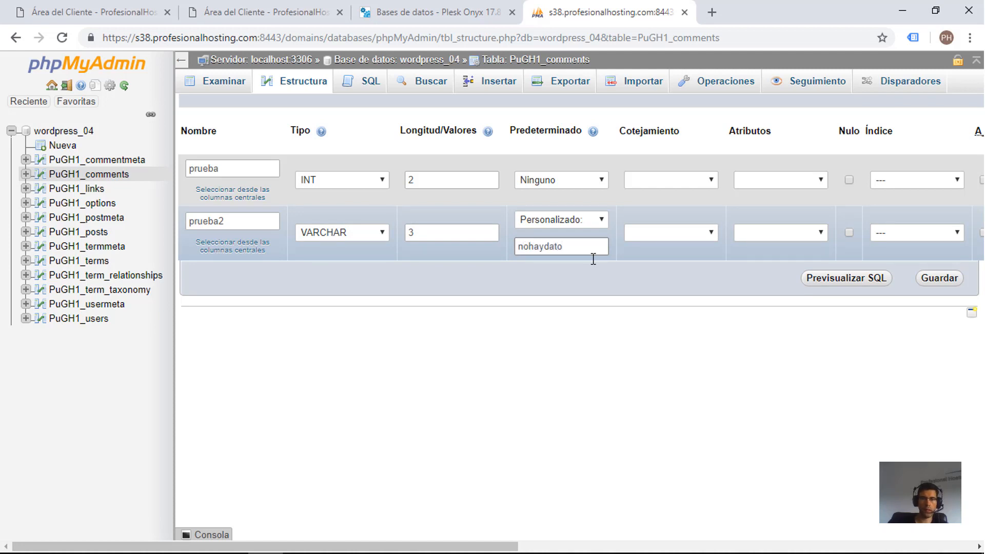
{"action": "left_click", "coordinate": [542, 179]}
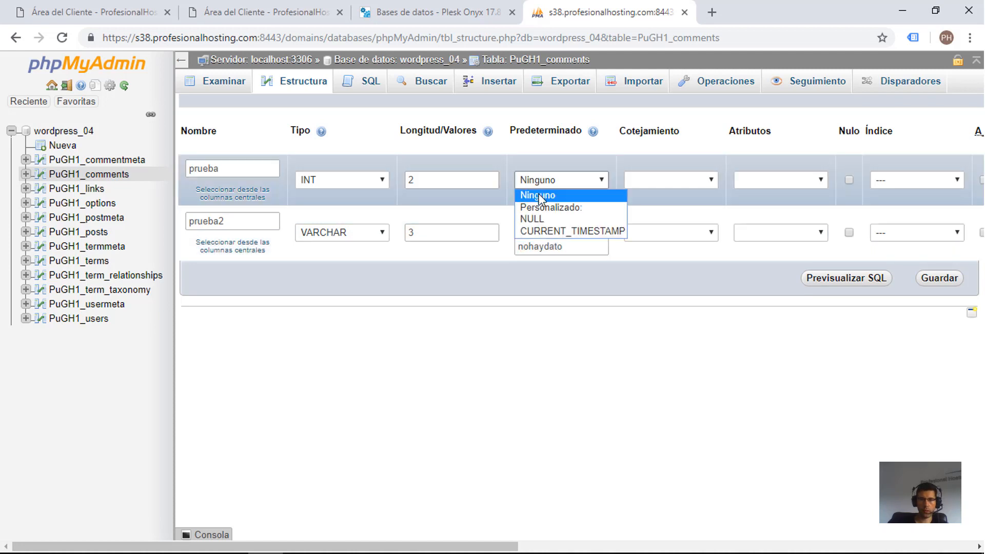
{"action": "left_click", "coordinate": [532, 217]}
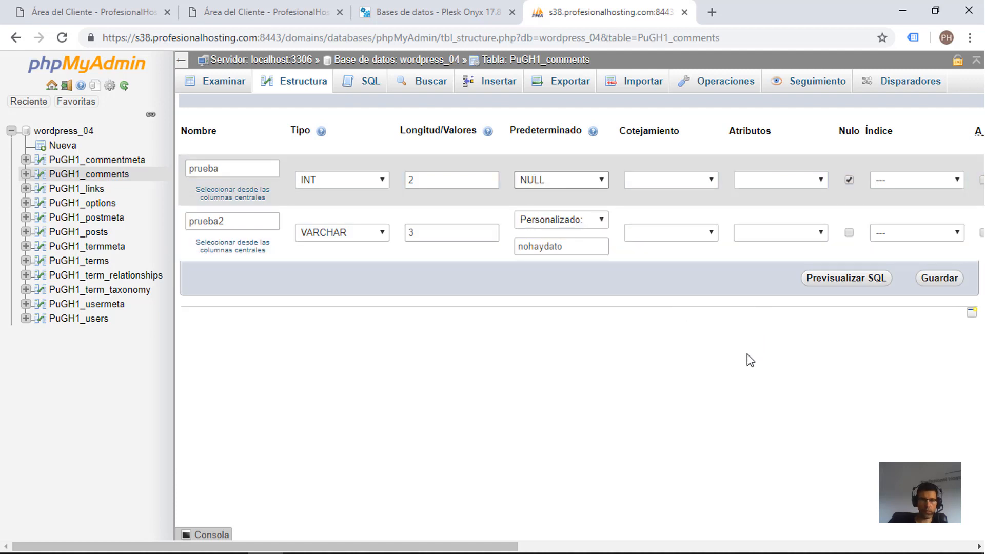
Step: Look over the remaining attributes of the two new columns and save them to the table
{"action": "left_click_drag", "start_coordinate": [401, 545], "coordinate": [505, 545]}
{"action": "left_click", "coordinate": [764, 199]}
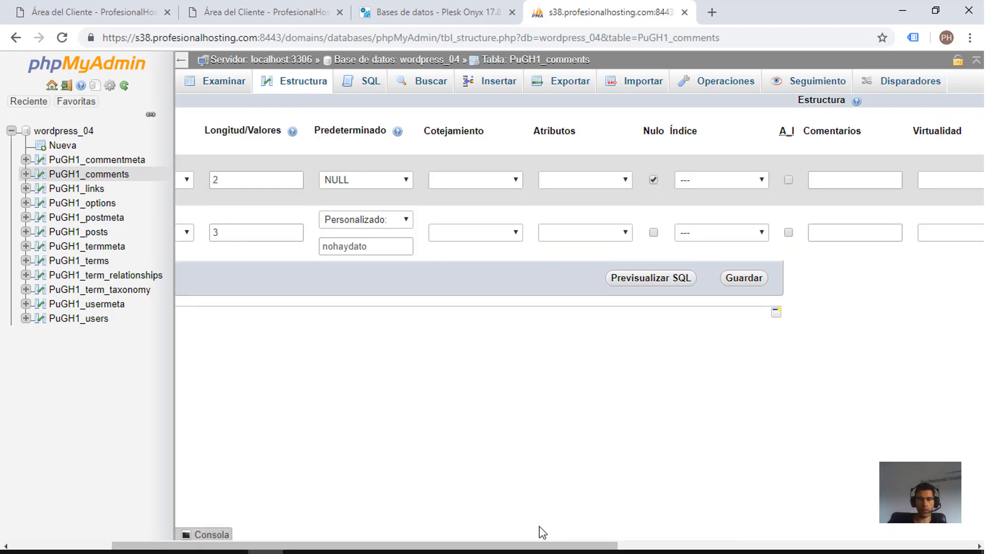
{"action": "left_click_drag", "start_coordinate": [538, 545], "coordinate": [441, 546]}
{"action": "left_click", "coordinate": [938, 281]}
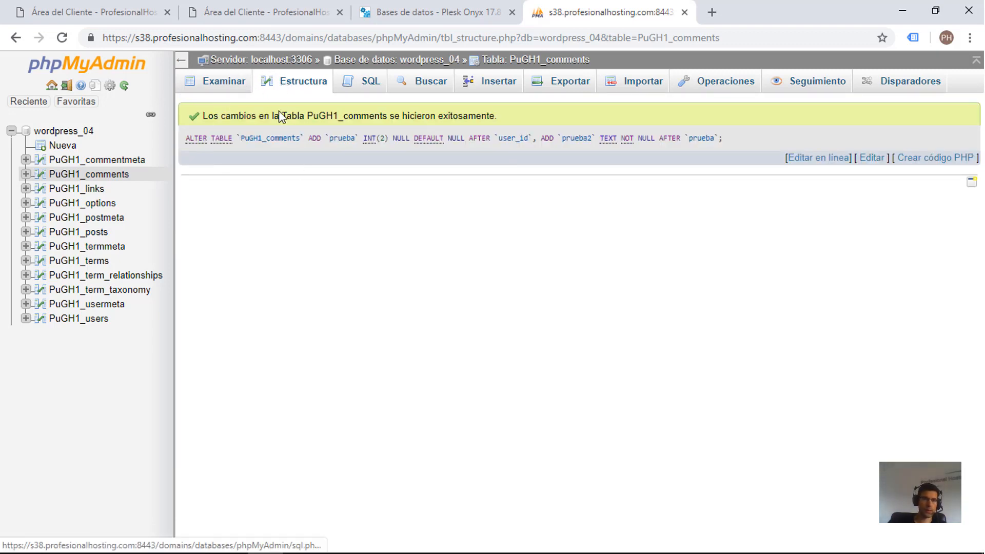
Step: Reopen the structure of PuGH1_comments and check the rows of the new columns prueba and prueba2
{"action": "left_click", "coordinate": [293, 84]}
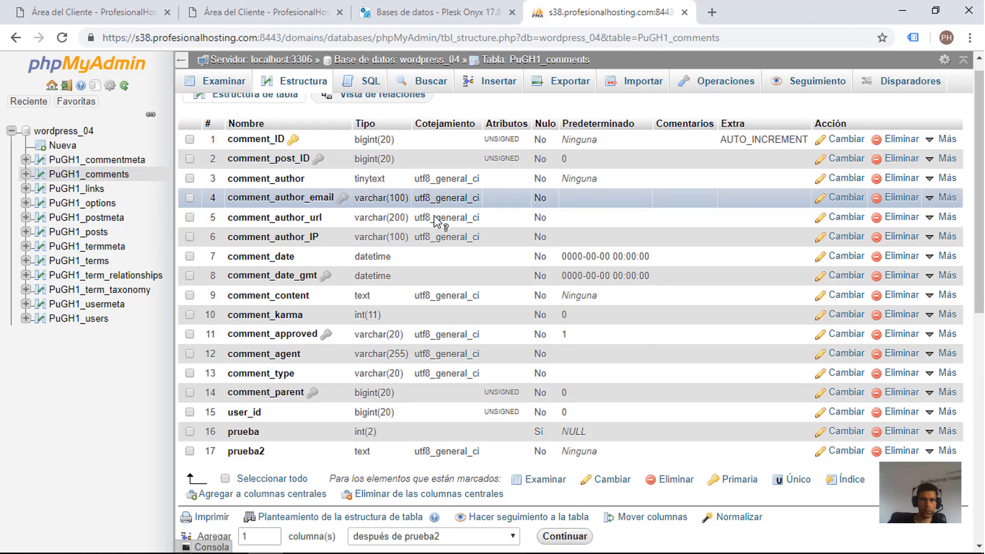
{"action": "scroll", "coordinate": [435, 221], "scroll_direction": "down", "scroll_amount": 2}
{"action": "left_click_drag", "start_coordinate": [228, 304], "coordinate": [282, 323]}
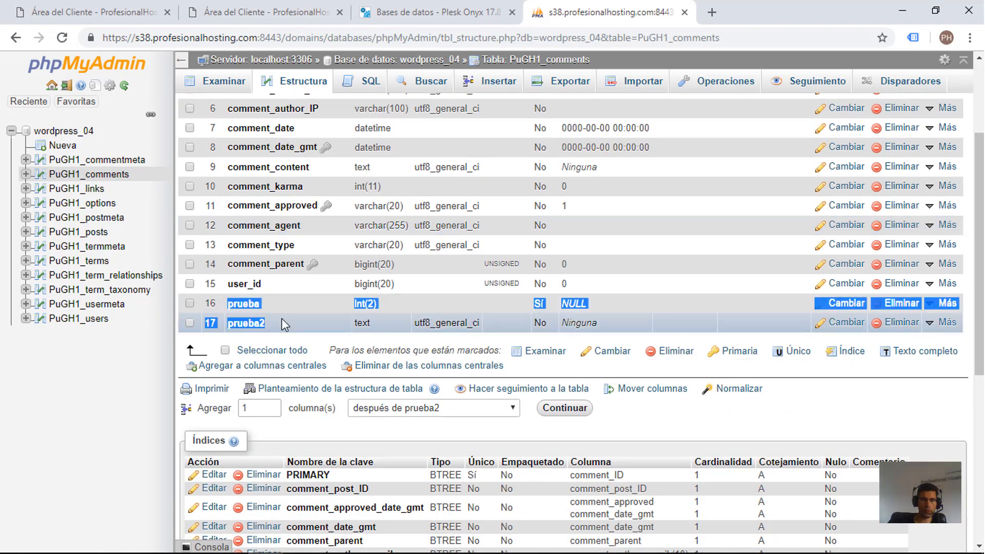
Step: Examine the table's used-space information: data, index, residue to purge, effective and total
{"action": "scroll", "coordinate": [288, 352], "scroll_direction": "down", "scroll_amount": 5}
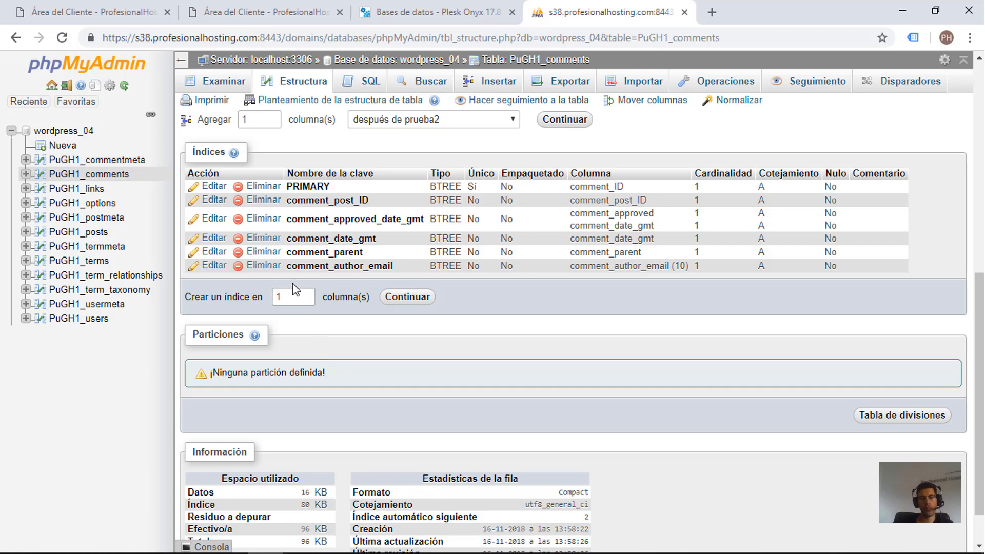
{"action": "scroll", "coordinate": [292, 284], "scroll_direction": "down", "scroll_amount": 1}
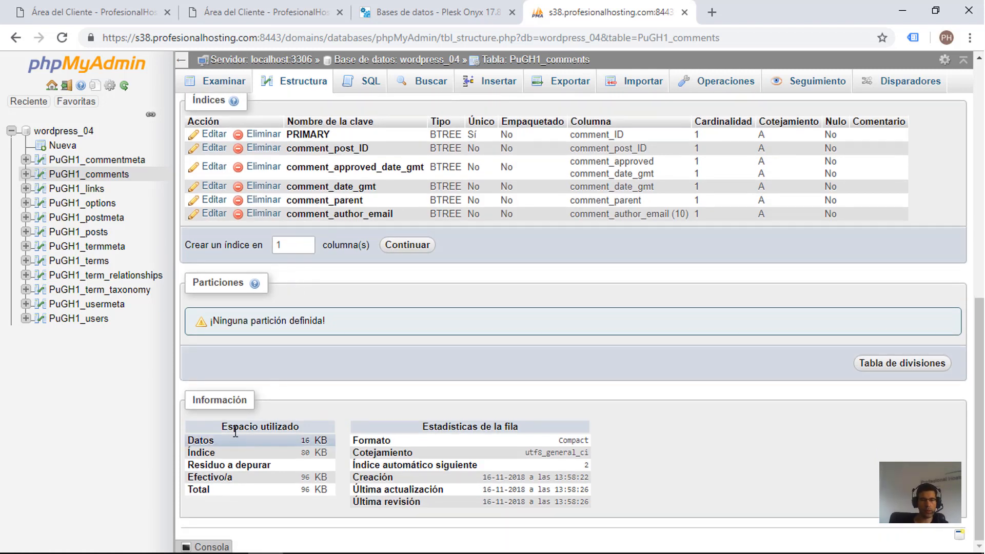
{"action": "left_click_drag", "start_coordinate": [222, 427], "coordinate": [310, 433]}
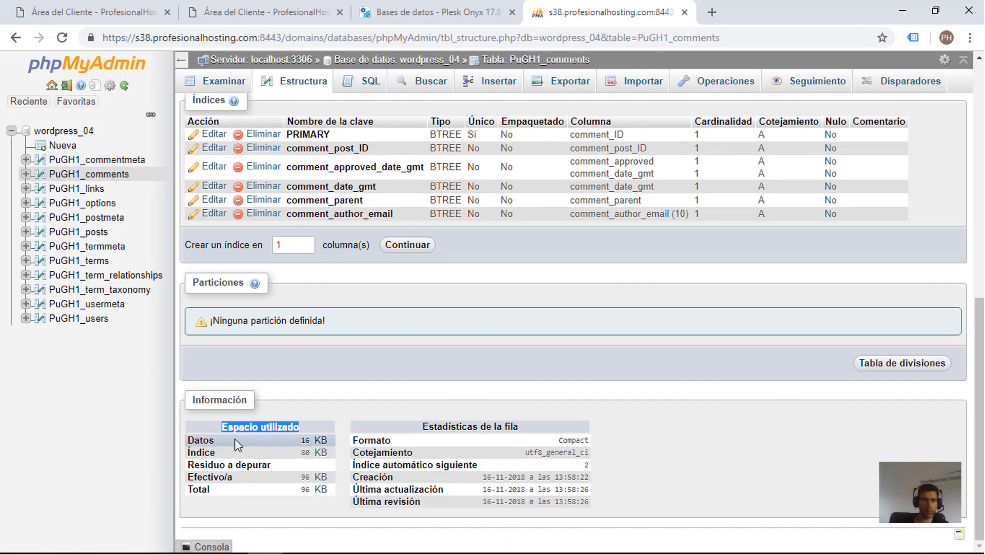
{"action": "double_click", "coordinate": [202, 441]}
{"action": "double_click", "coordinate": [202, 453]}
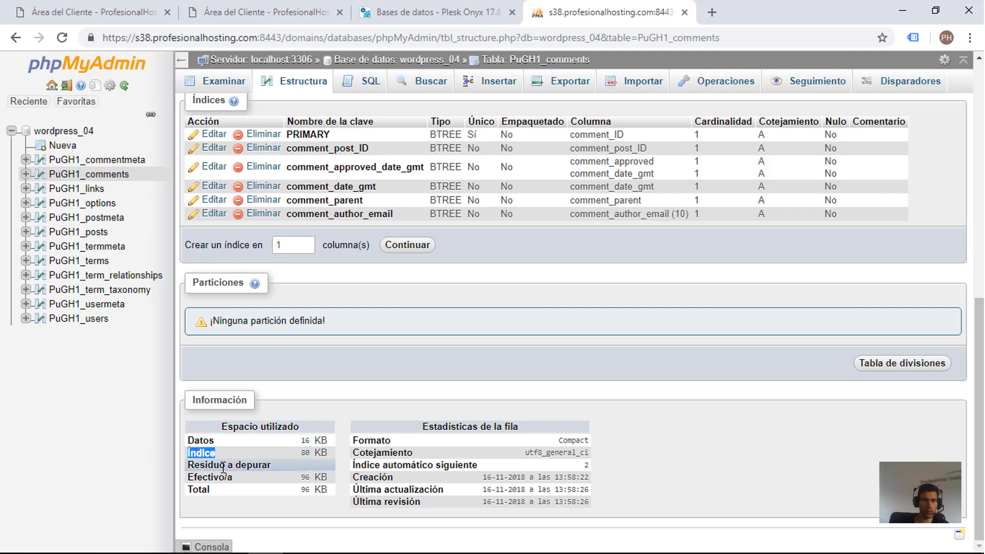
{"action": "triple_click", "coordinate": [224, 466]}
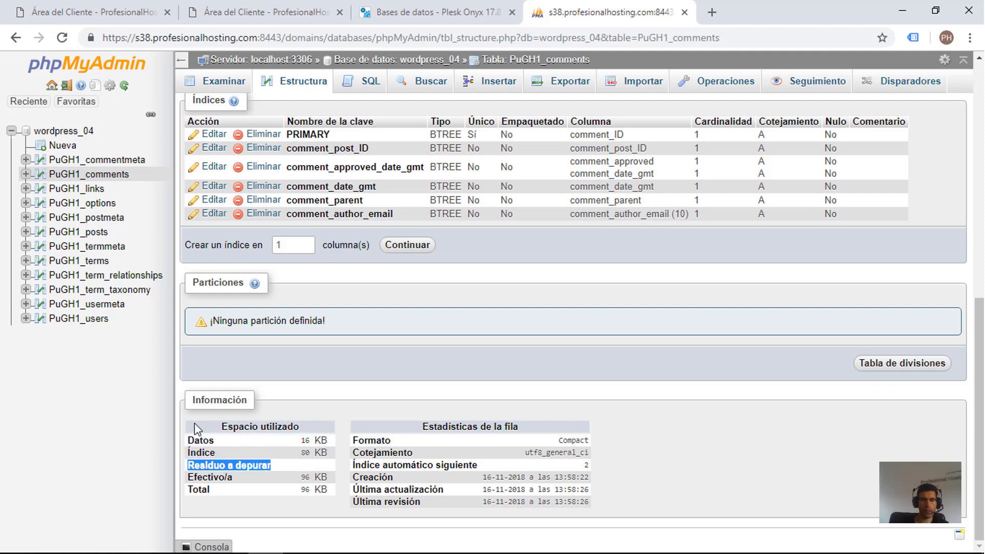
{"action": "scroll", "coordinate": [201, 426], "scroll_direction": "up", "scroll_amount": 10}
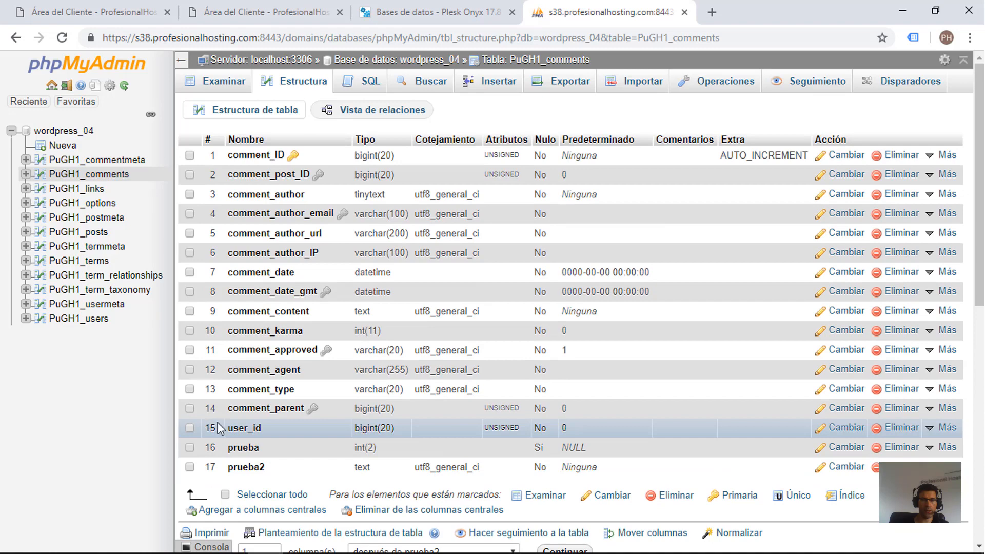
{"action": "scroll", "coordinate": [220, 428], "scroll_direction": "down", "scroll_amount": 10}
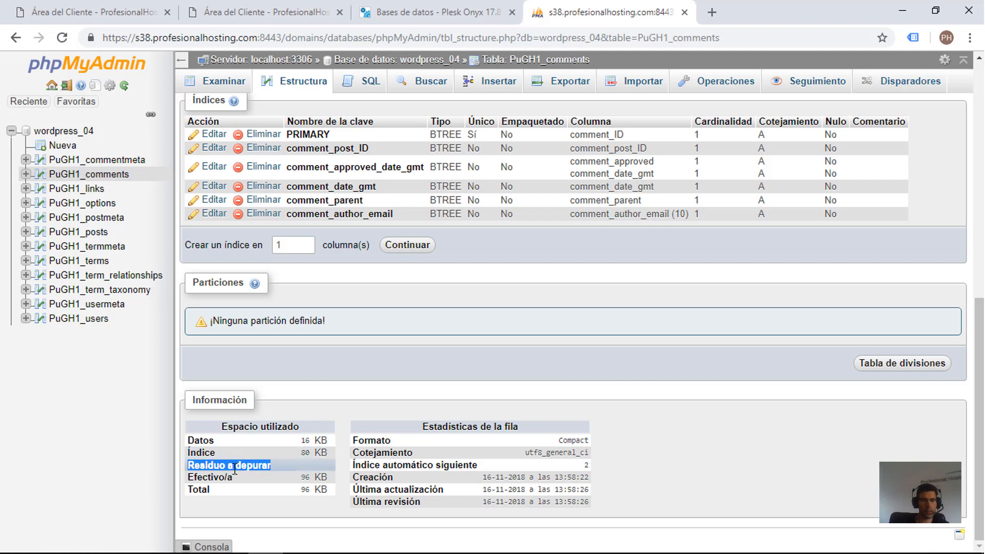
{"action": "left_click", "coordinate": [216, 466]}
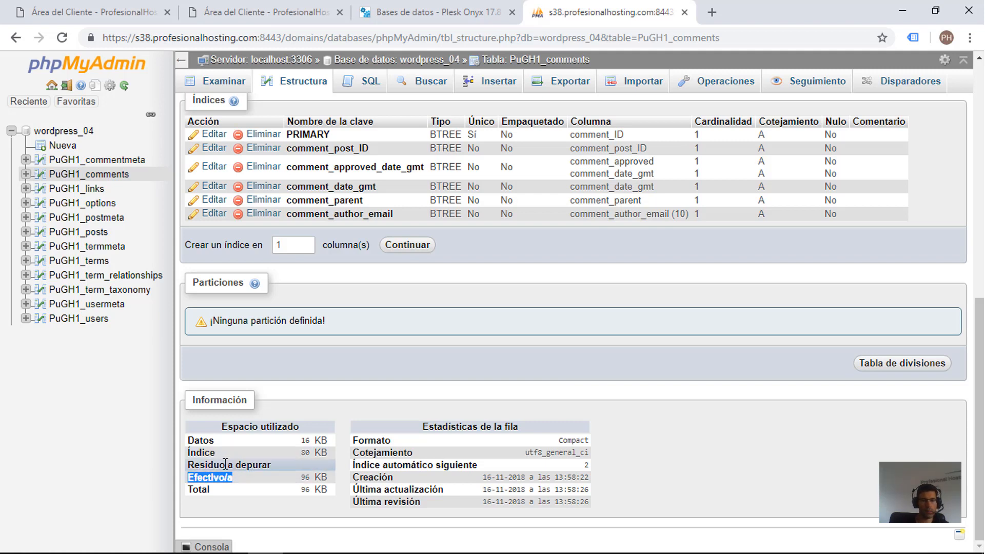
{"action": "triple_click", "coordinate": [215, 467]}
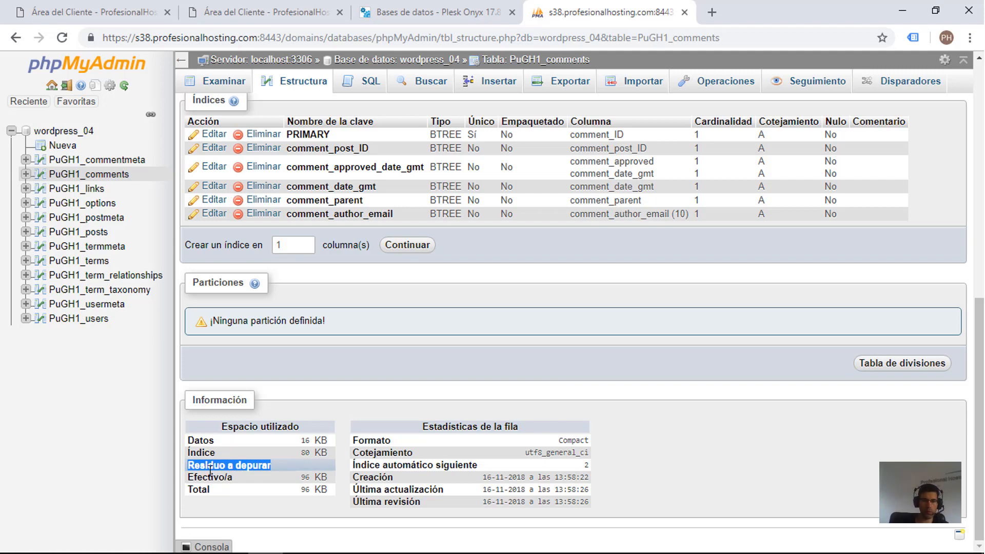
{"action": "left_click", "coordinate": [208, 477]}
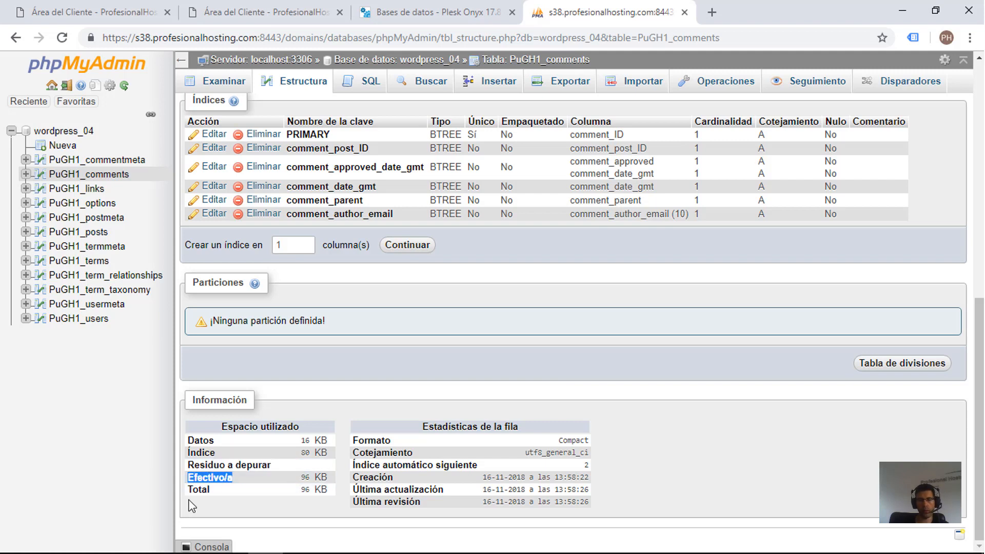
{"action": "double_click", "coordinate": [198, 489]}
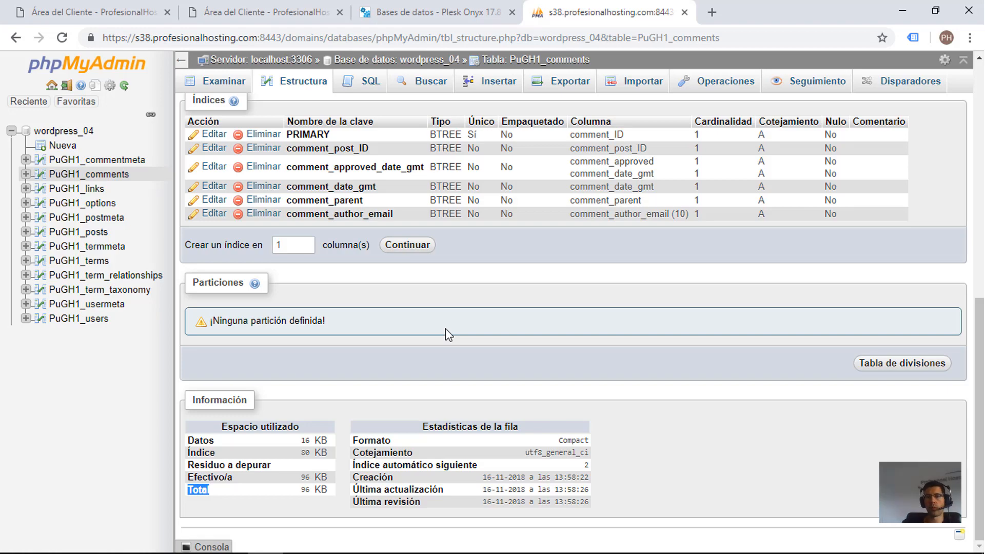
{"action": "scroll", "coordinate": [446, 328], "scroll_direction": "up", "scroll_amount": 10}
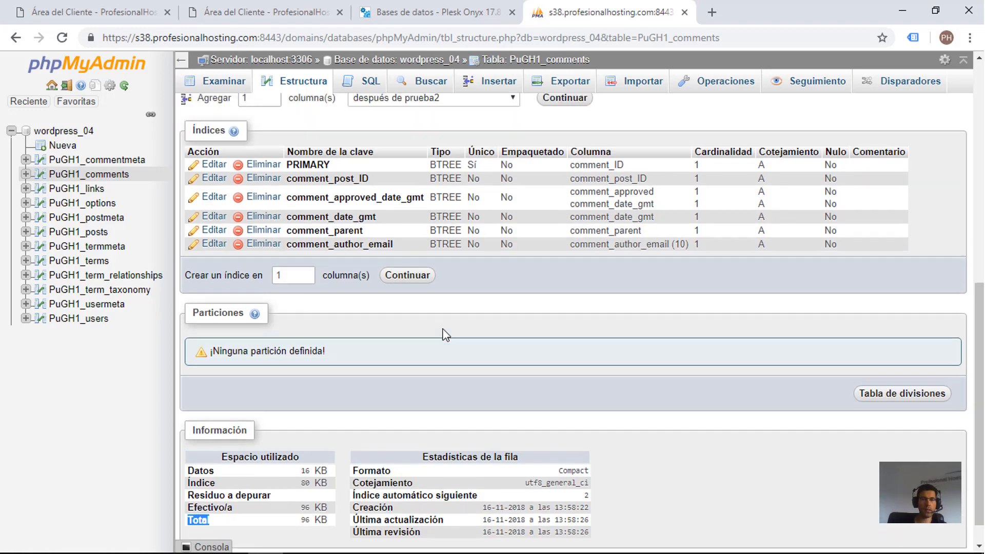
{"action": "scroll", "coordinate": [406, 336], "scroll_direction": "down", "scroll_amount": 1}
{"action": "scroll", "coordinate": [405, 337], "scroll_direction": "up", "scroll_amount": 3}
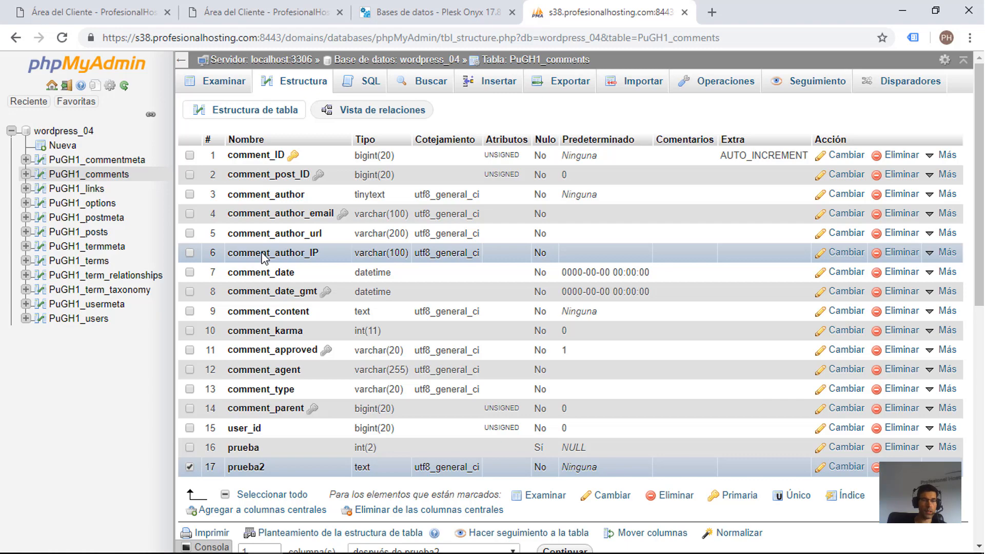
Step: Examine the list of existing indexes of PuGH1_comments and the columns they cover
{"action": "scroll", "coordinate": [262, 256], "scroll_direction": "down", "scroll_amount": 4}
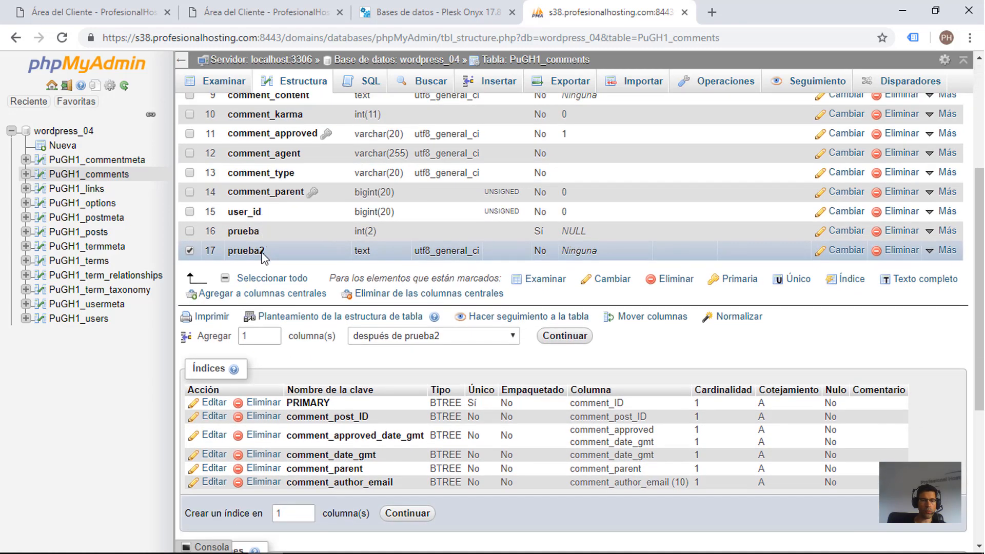
{"action": "scroll", "coordinate": [265, 258], "scroll_direction": "down", "scroll_amount": 1}
{"action": "scroll", "coordinate": [264, 258], "scroll_direction": "up", "scroll_amount": 1}
{"action": "scroll", "coordinate": [252, 279], "scroll_direction": "down", "scroll_amount": 1}
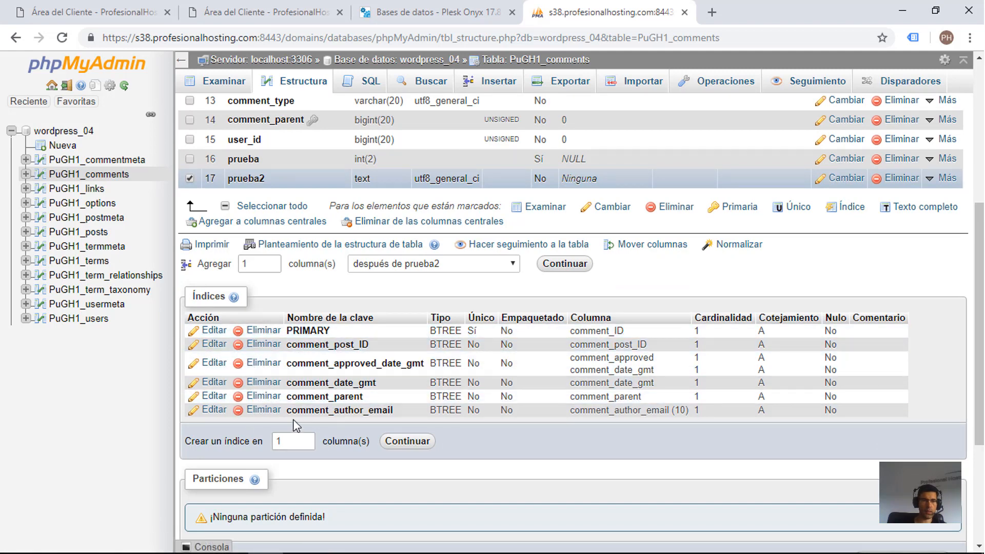
{"action": "scroll", "coordinate": [292, 424], "scroll_direction": "up", "scroll_amount": 3}
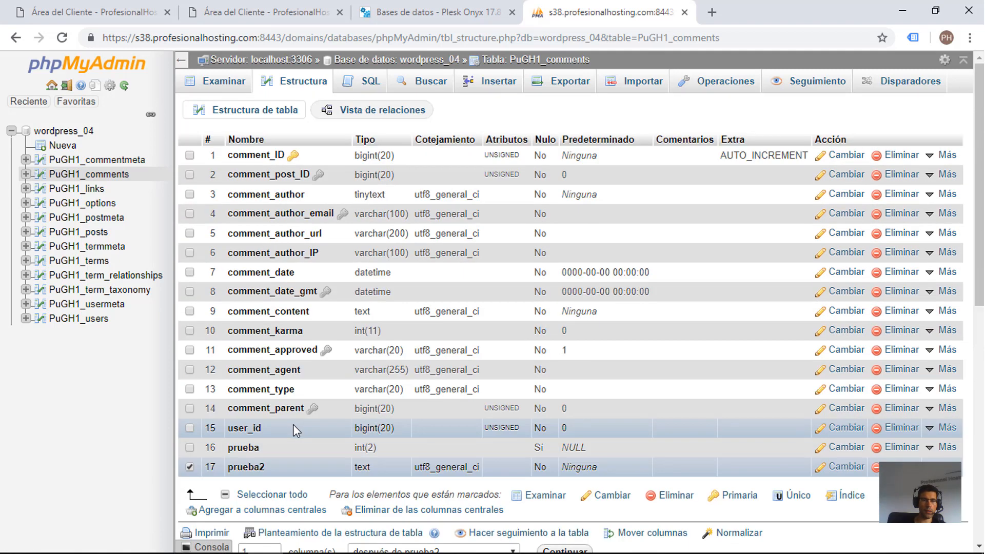
Step: Select the column prueba along with prueba2 and try to create one index on both columns
{"action": "scroll", "coordinate": [331, 388], "scroll_direction": "up", "scroll_amount": 2}
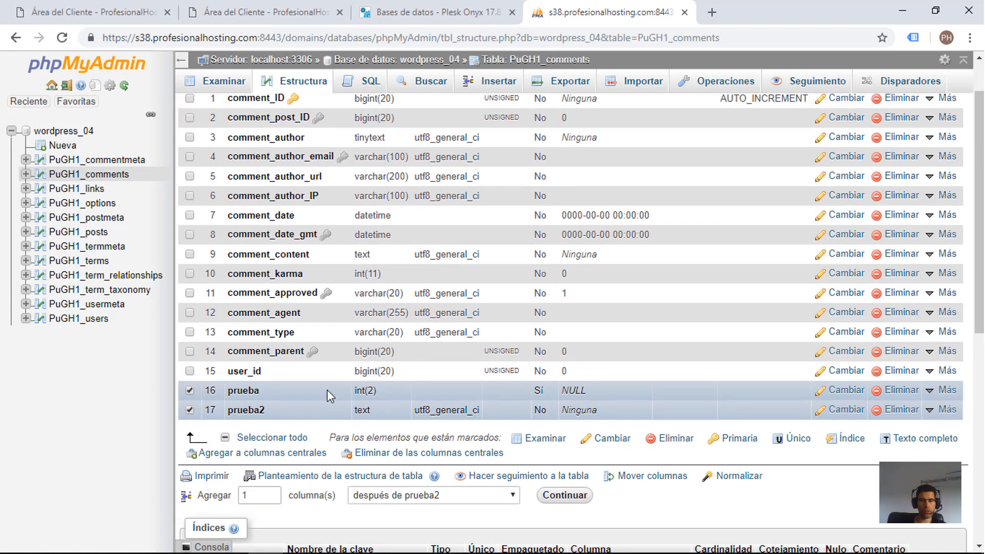
{"action": "scroll", "coordinate": [327, 411], "scroll_direction": "down", "scroll_amount": 2}
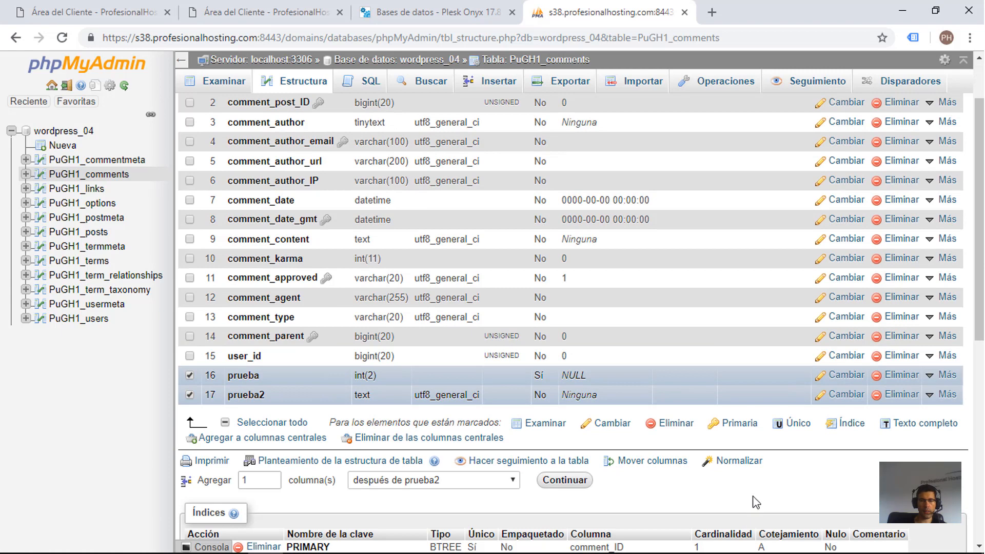
{"action": "left_click", "coordinate": [190, 377]}
{"action": "scroll", "coordinate": [817, 473], "scroll_direction": "up", "scroll_amount": 2}
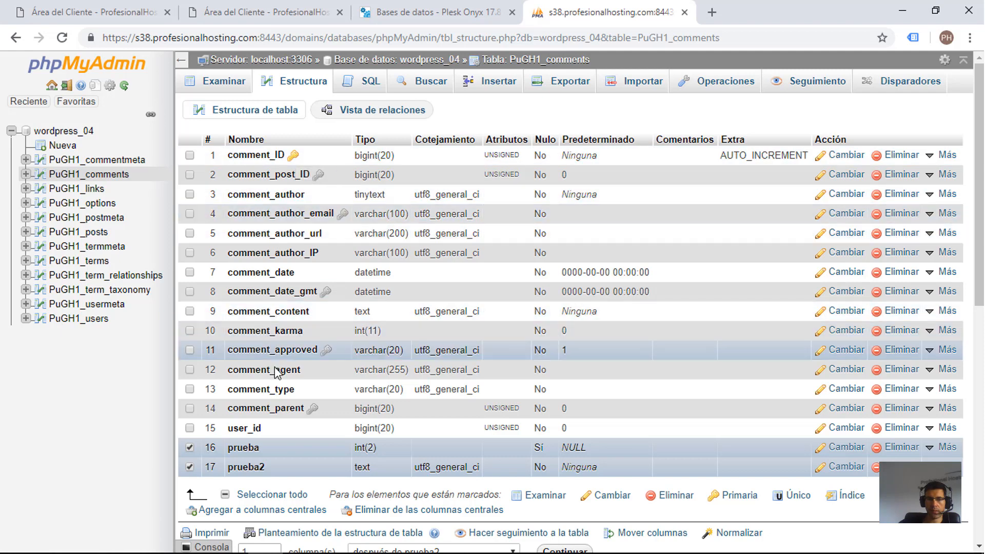
{"action": "scroll", "coordinate": [290, 387], "scroll_direction": "down", "scroll_amount": 1}
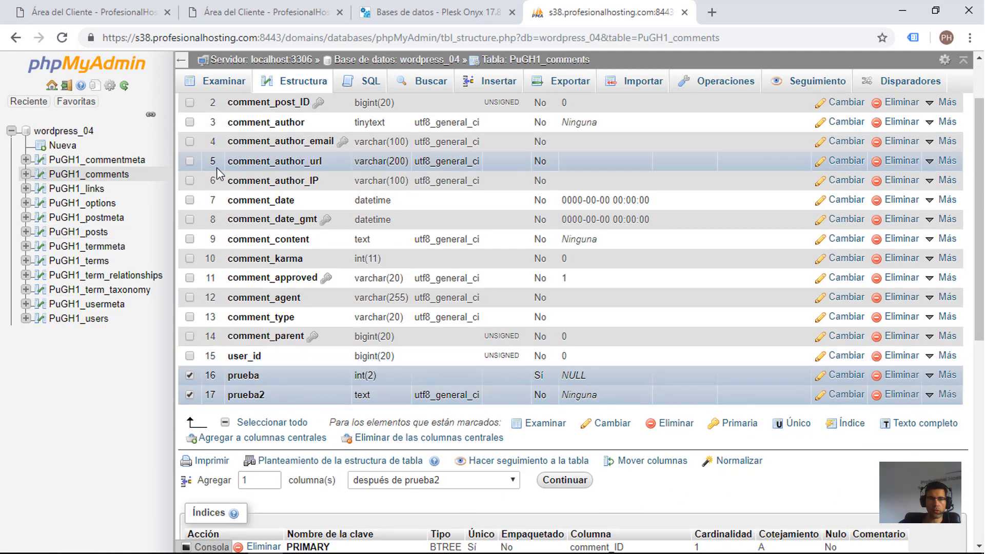
{"action": "scroll", "coordinate": [290, 166], "scroll_direction": "up", "scroll_amount": 1}
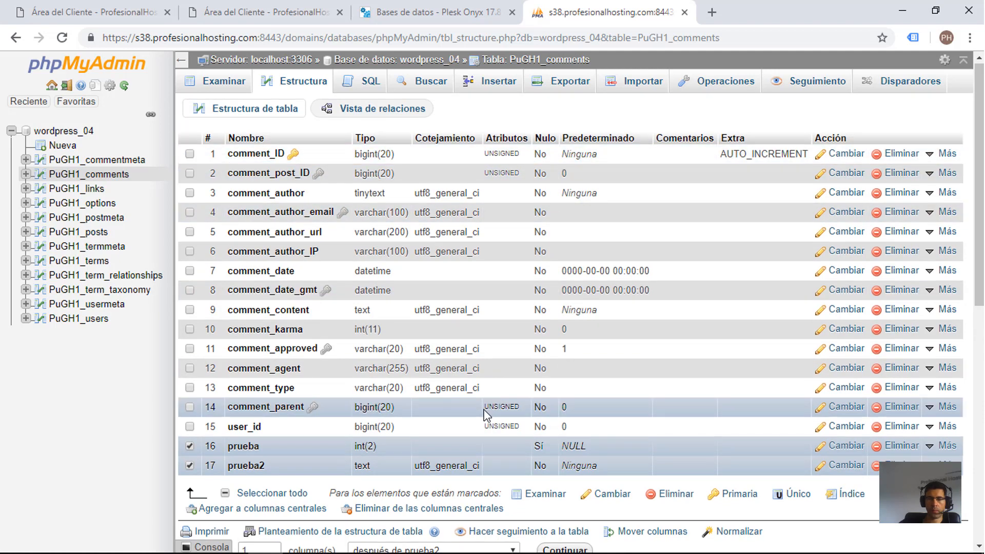
{"action": "scroll", "coordinate": [488, 413], "scroll_direction": "down", "scroll_amount": 2}
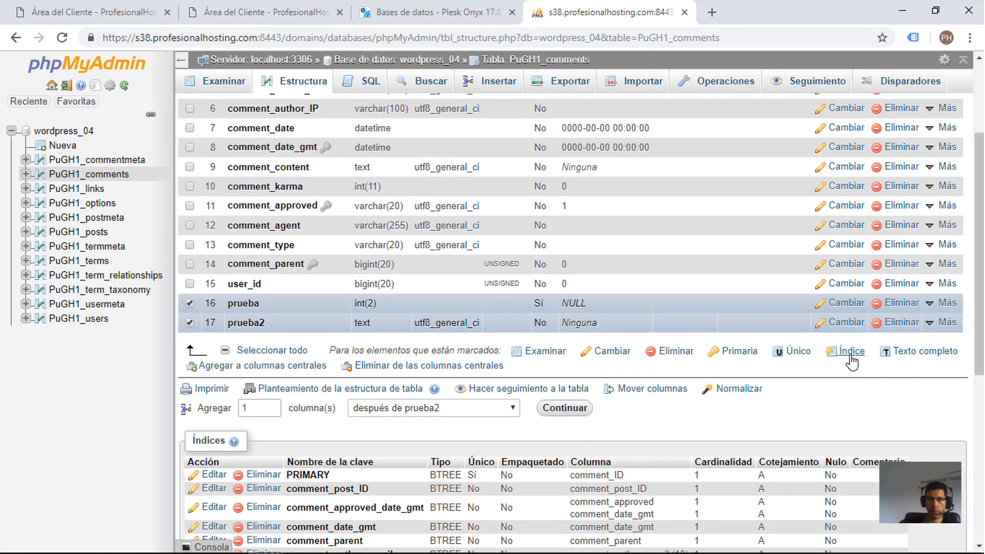
{"action": "left_click", "coordinate": [850, 353]}
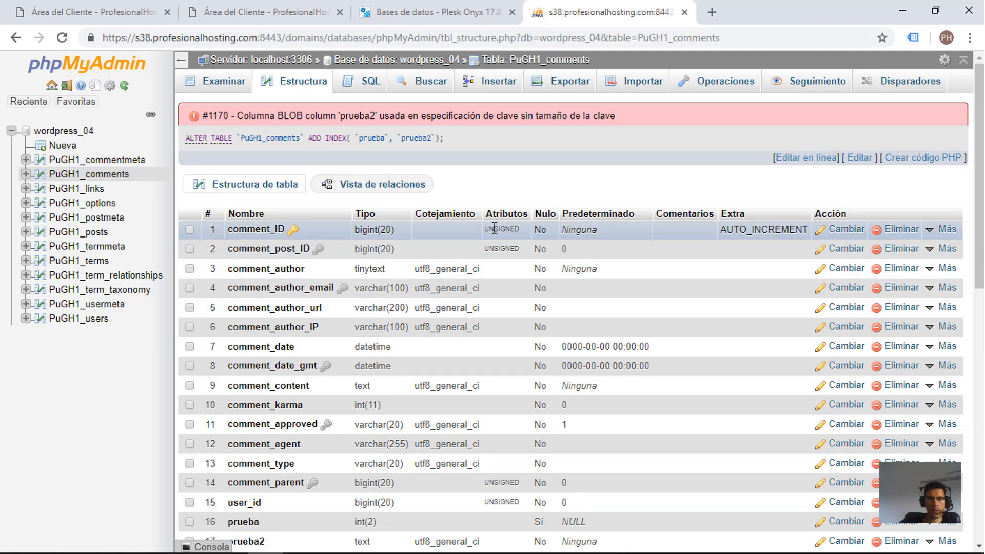
Step: Change the column prueba2 to type INT with a length of 222 and save it
{"action": "scroll", "coordinate": [494, 229], "scroll_direction": "down", "scroll_amount": 2}
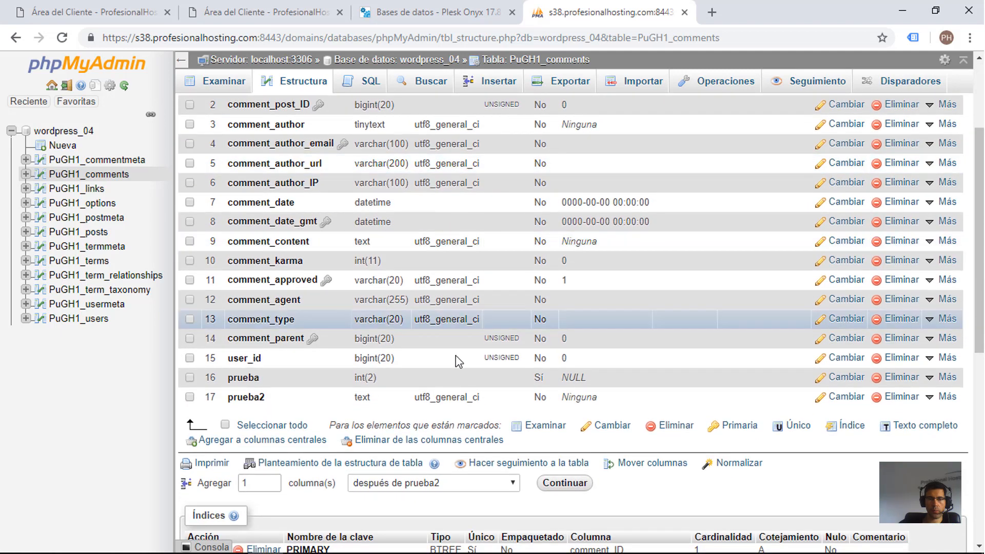
{"action": "scroll", "coordinate": [518, 389], "scroll_direction": "up", "scroll_amount": 2}
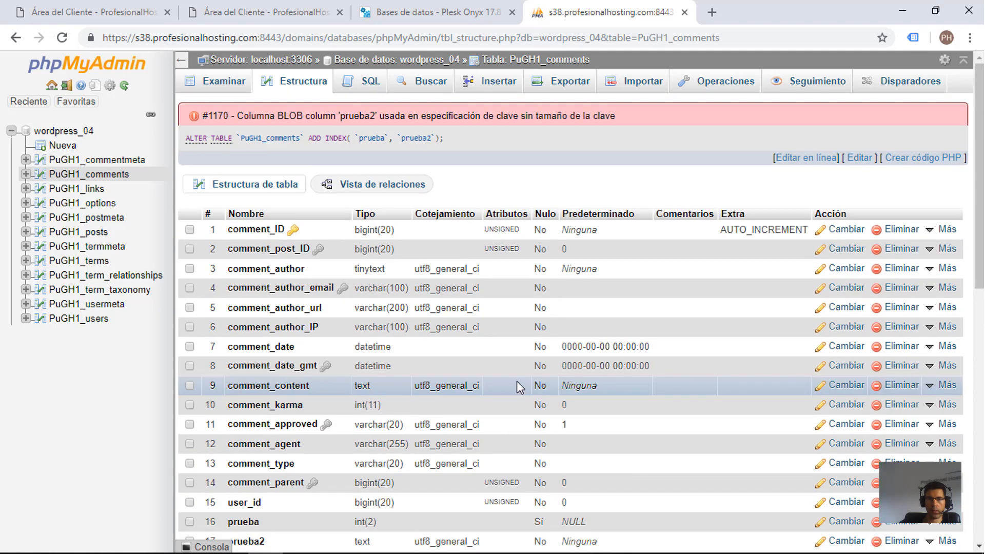
{"action": "scroll", "coordinate": [516, 385], "scroll_direction": "down", "scroll_amount": 2}
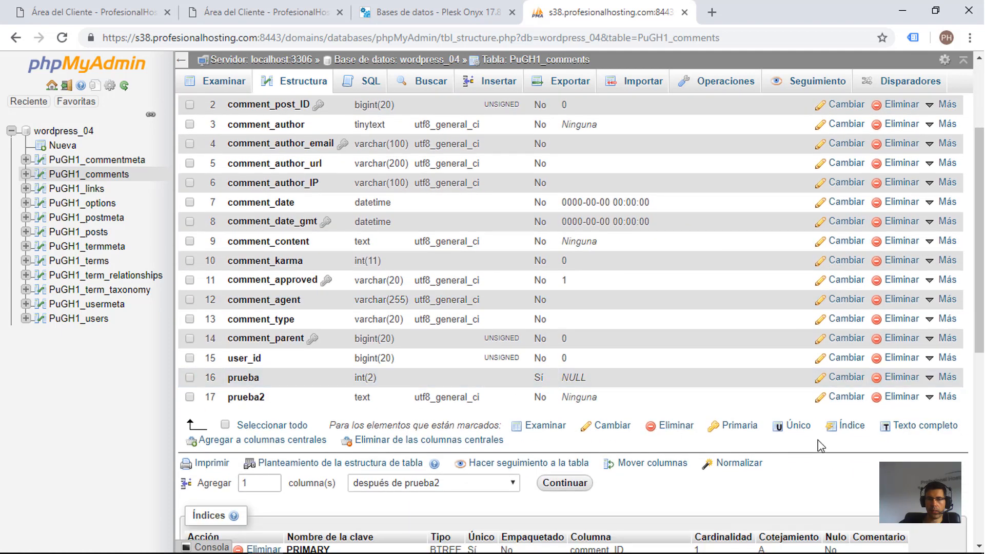
{"action": "left_click", "coordinate": [864, 403]}
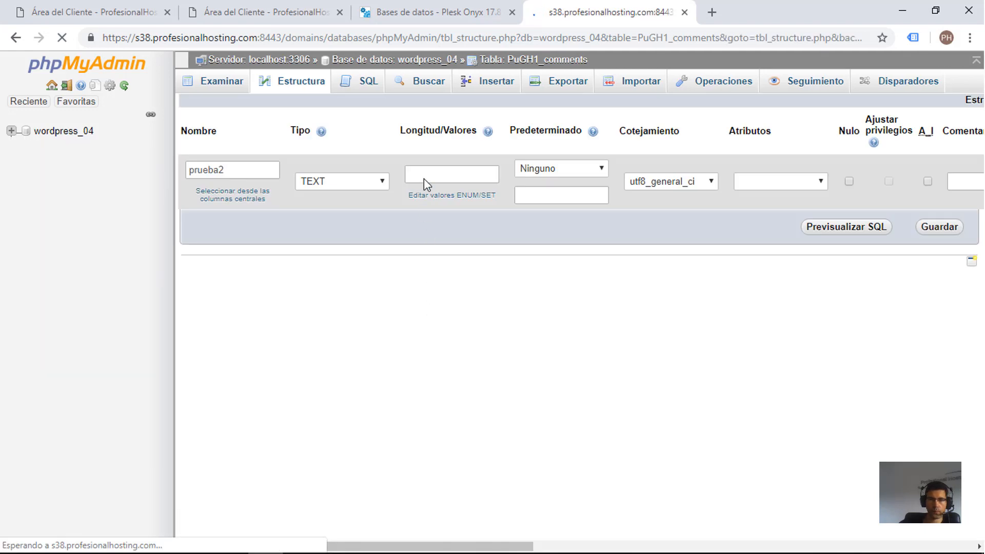
{"action": "left_click", "coordinate": [438, 181]}
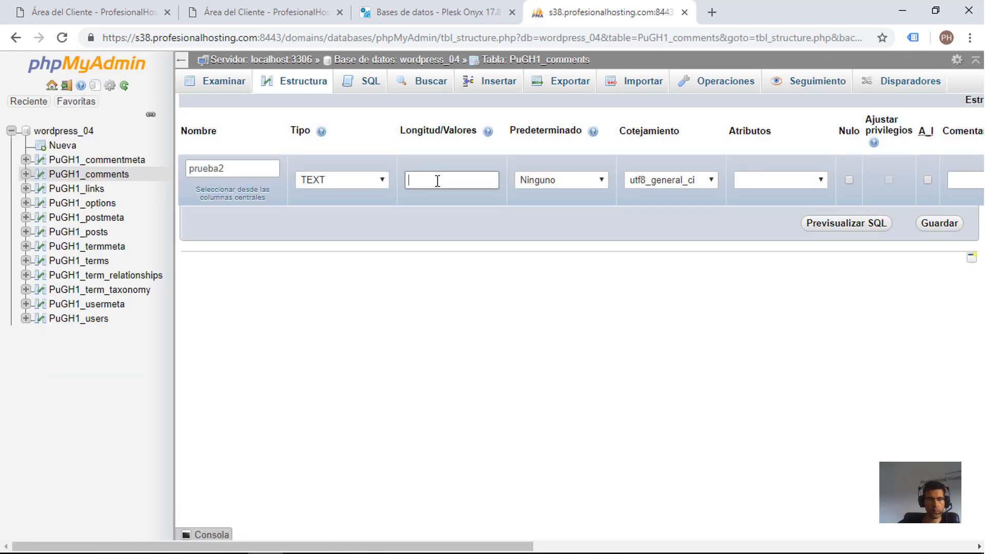
{"action": "type", "text": "222"}
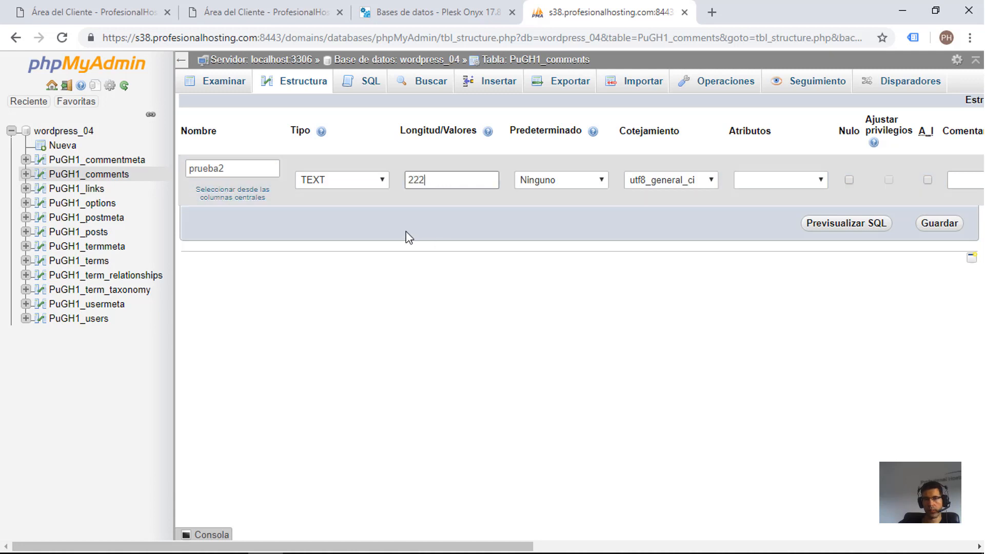
{"action": "left_click", "coordinate": [362, 179]}
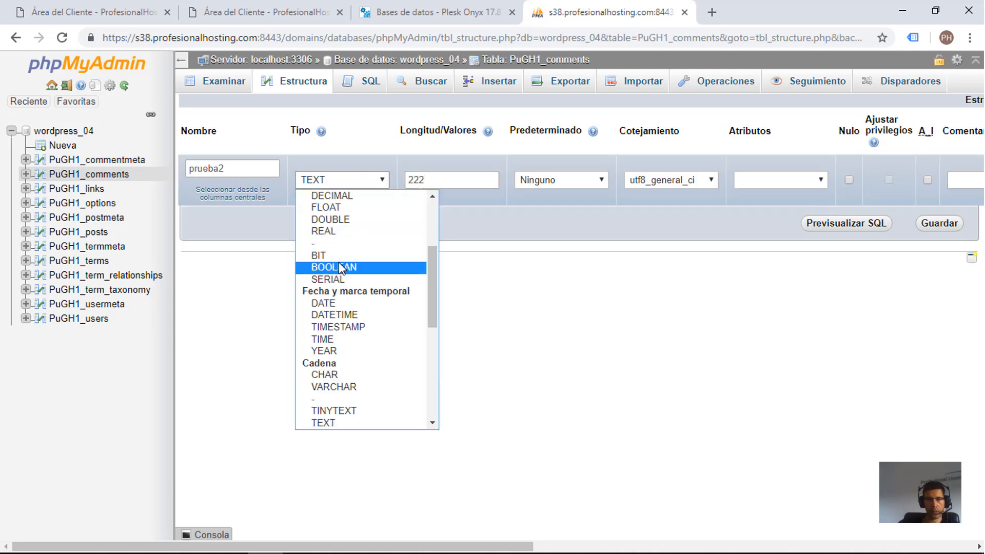
{"action": "scroll", "coordinate": [339, 257], "scroll_direction": "up", "scroll_amount": 3}
{"action": "left_click", "coordinate": [339, 195]}
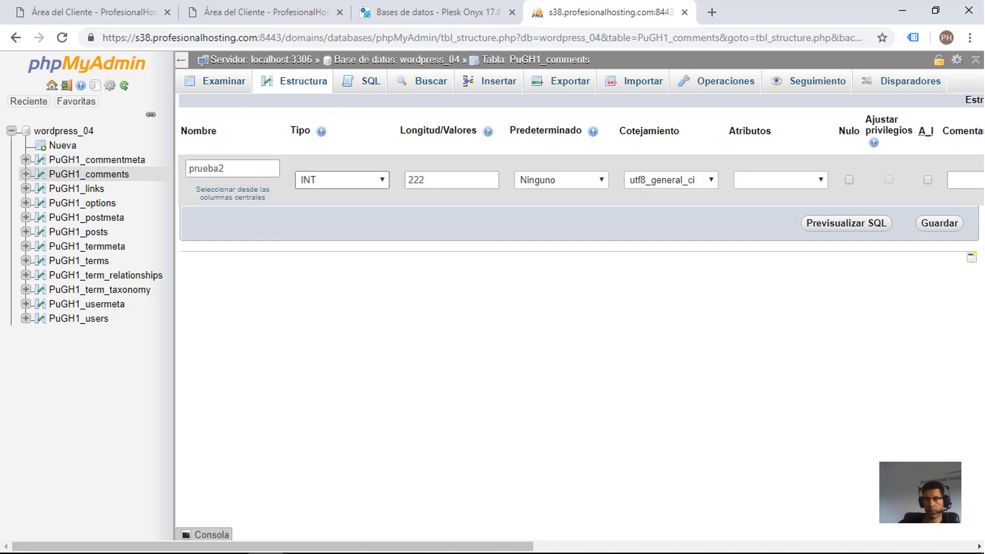
{"action": "left_click", "coordinate": [939, 224]}
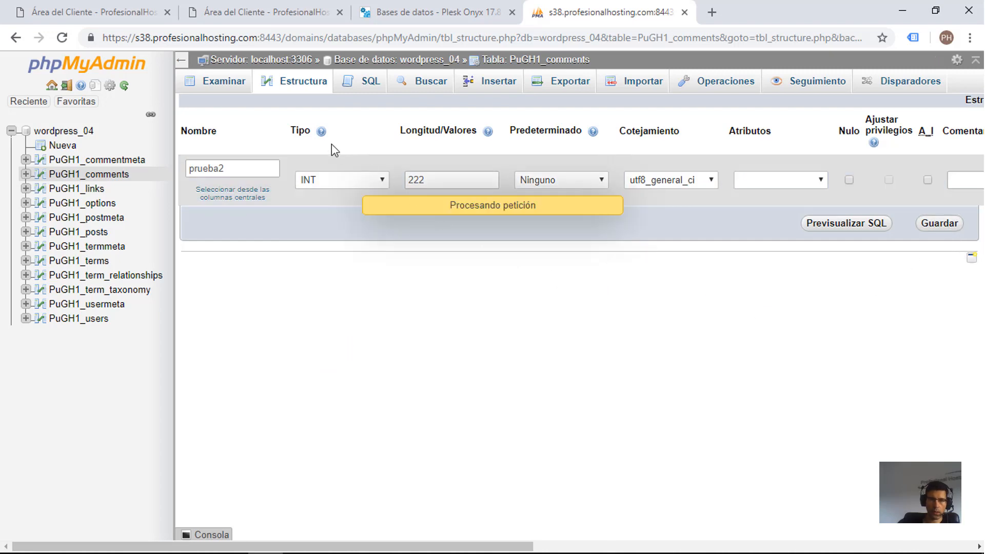
Step: Select the columns prueba and prueba2 again and create a single index covering both
{"action": "scroll", "coordinate": [236, 256], "scroll_direction": "down", "scroll_amount": 8}
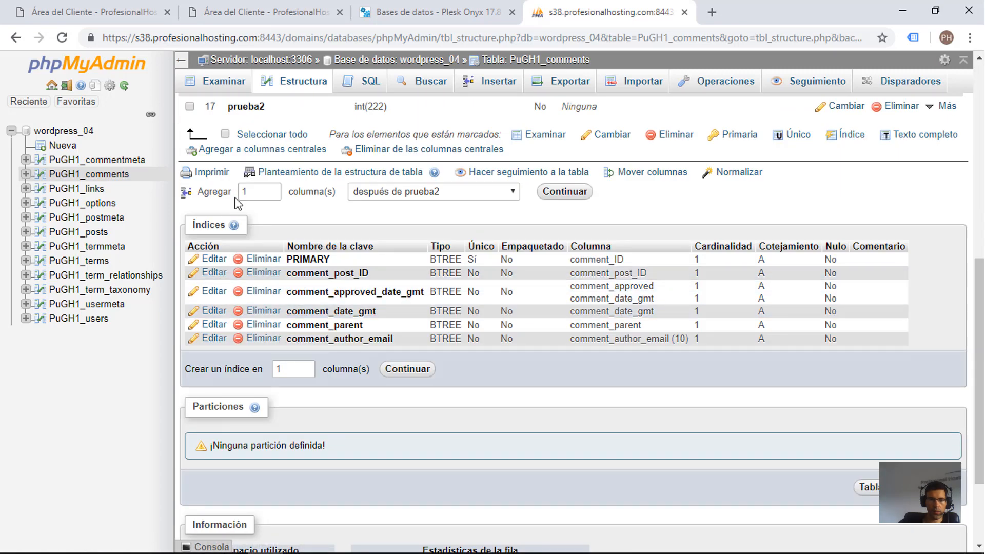
{"action": "scroll", "coordinate": [202, 218], "scroll_direction": "up", "scroll_amount": 3}
{"action": "left_click", "coordinate": [190, 231]}
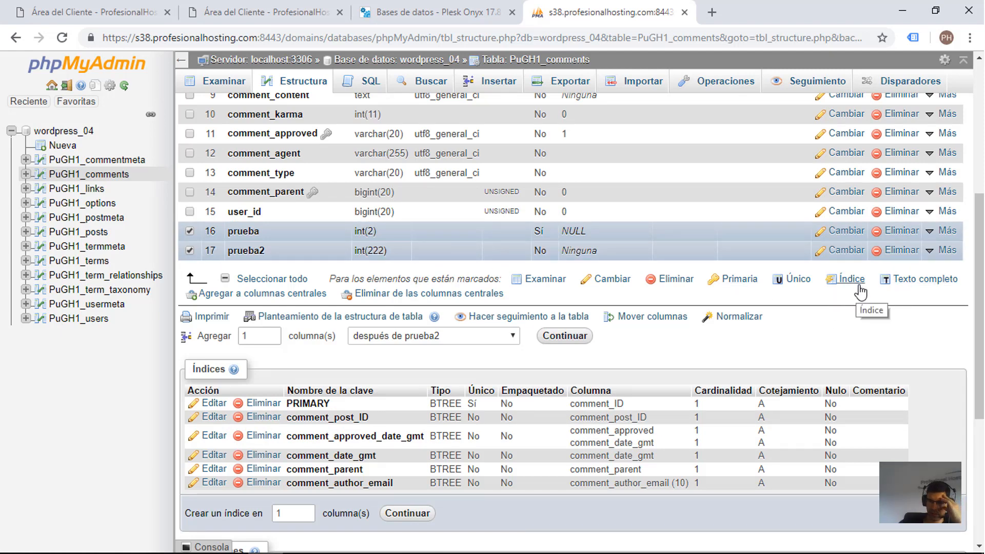
{"action": "left_click", "coordinate": [861, 292]}
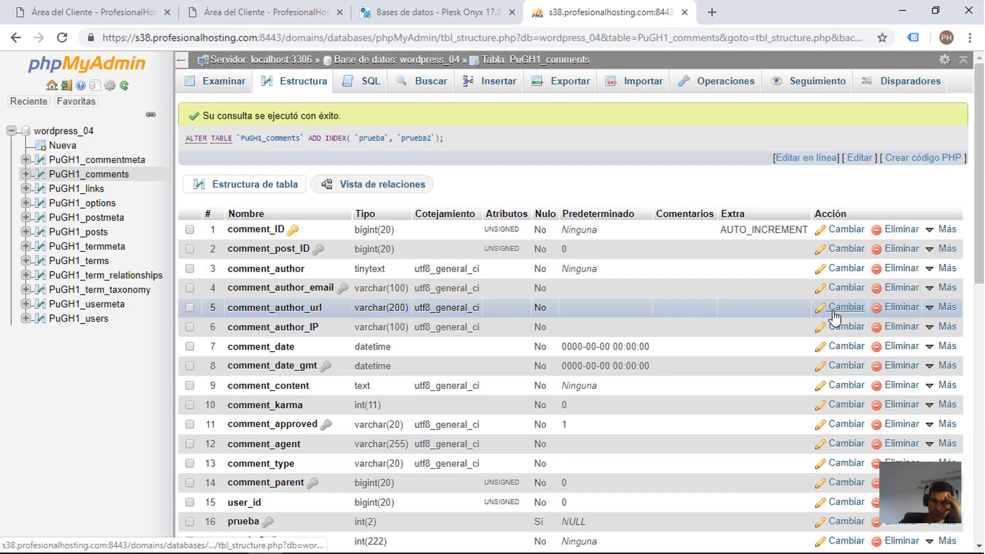
Step: Check the new index prueba and its two columns, and delete that index
{"action": "triple_click", "coordinate": [279, 116]}
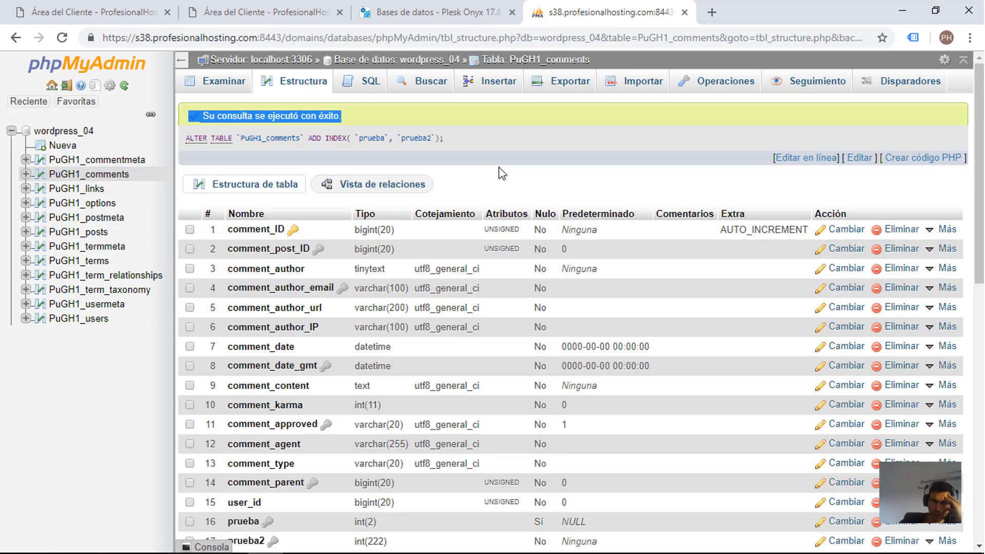
{"action": "scroll", "coordinate": [502, 173], "scroll_direction": "down", "scroll_amount": 10}
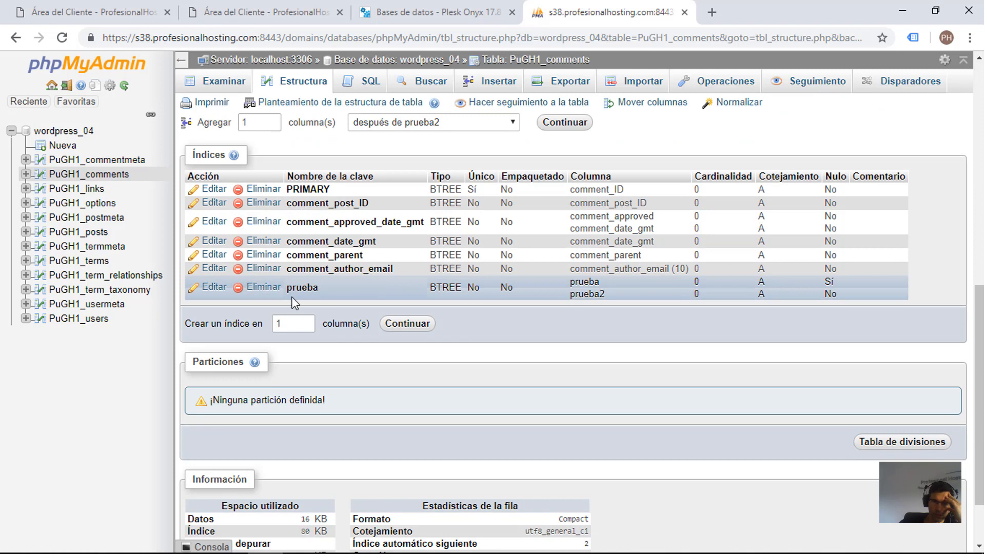
{"action": "double_click", "coordinate": [293, 288]}
{"action": "left_click_drag", "start_coordinate": [570, 282], "coordinate": [611, 294]}
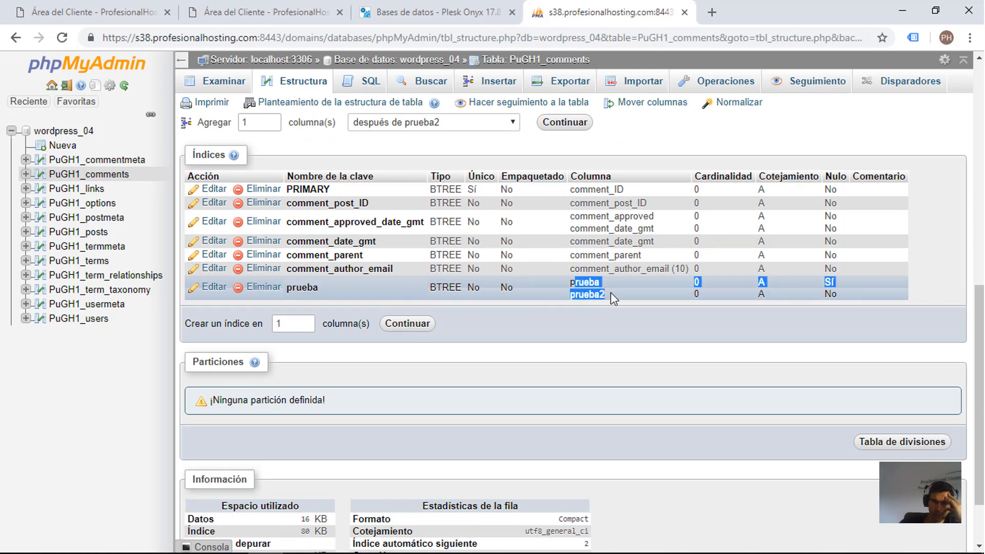
{"action": "left_click", "coordinate": [472, 308]}
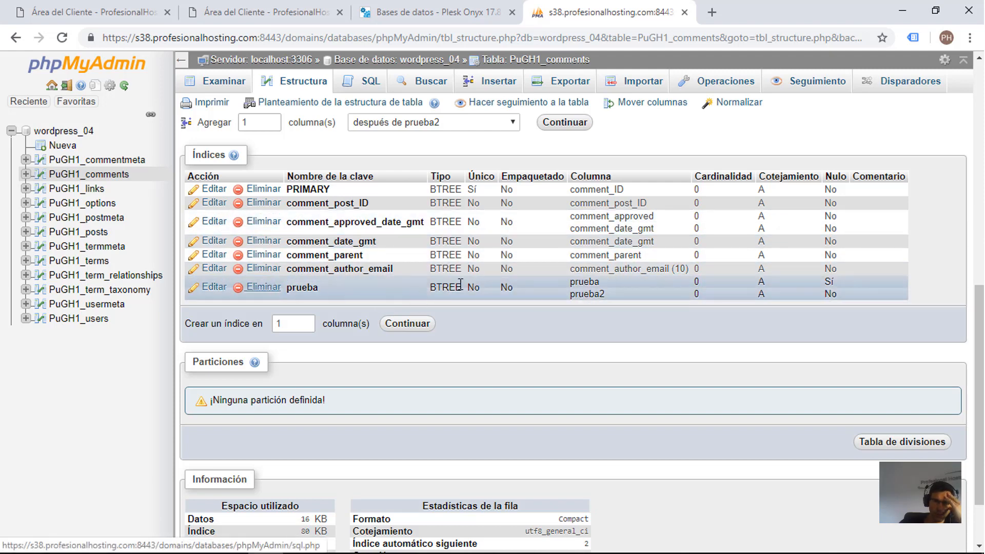
{"action": "left_click", "coordinate": [264, 287]}
{"action": "left_click", "coordinate": [499, 334]}
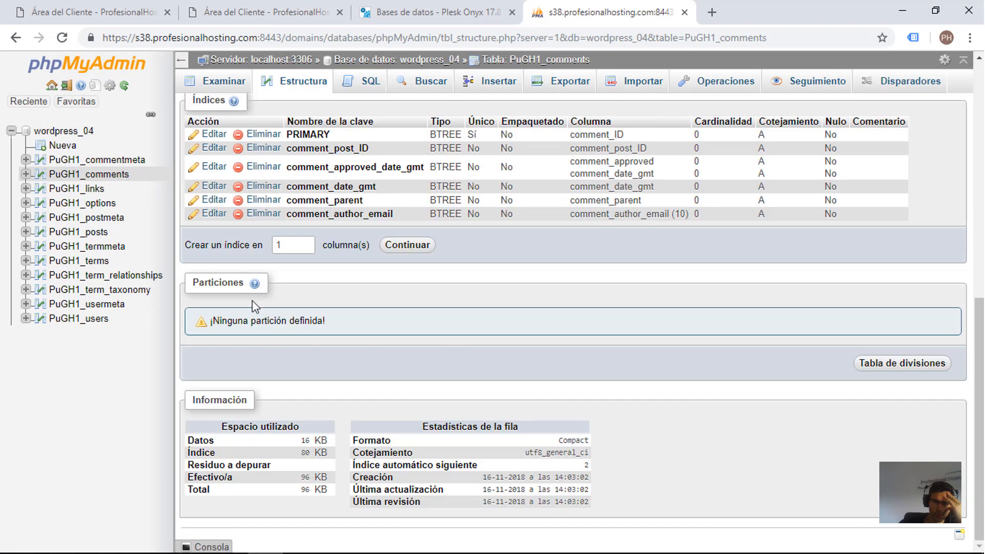
Step: Look over the edit settings of the comment_date_gmt index and close them without changes
{"action": "left_click", "coordinate": [214, 200]}
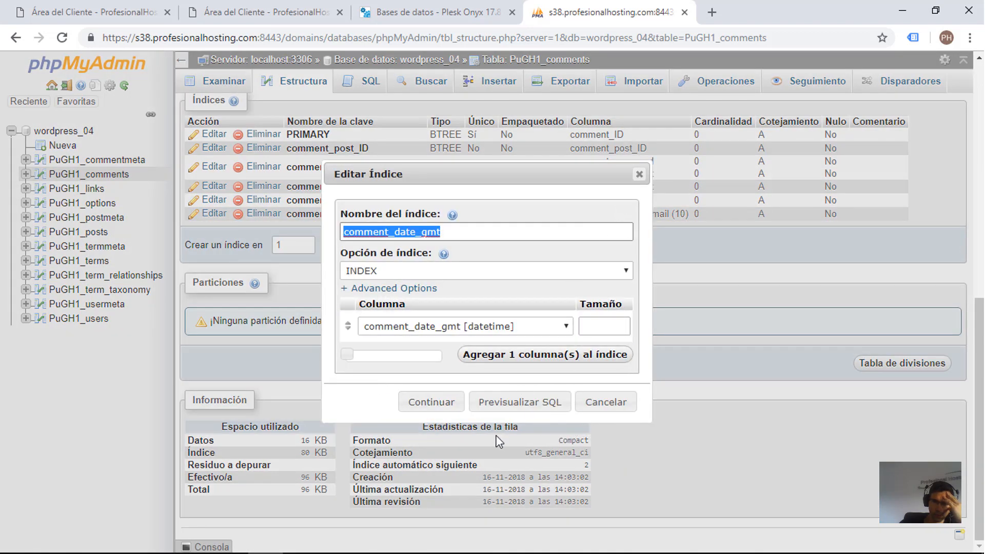
{"action": "left_click", "coordinate": [640, 176]}
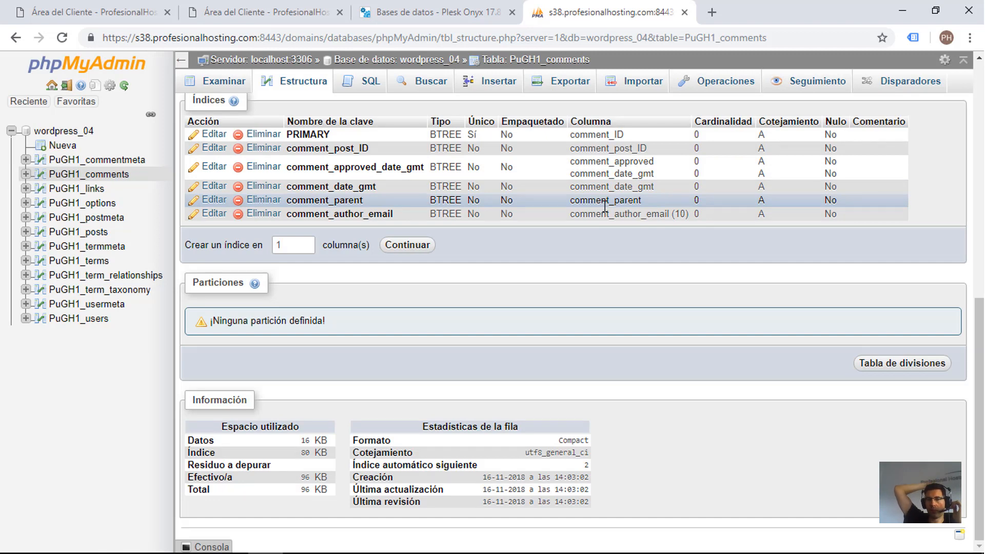
{"action": "scroll", "coordinate": [681, 269], "scroll_direction": "up", "scroll_amount": 10}
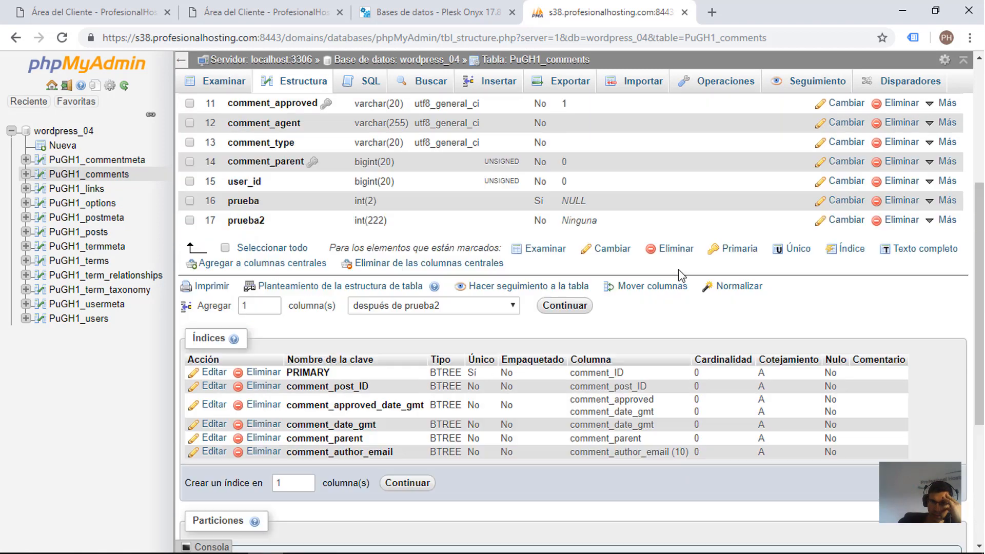